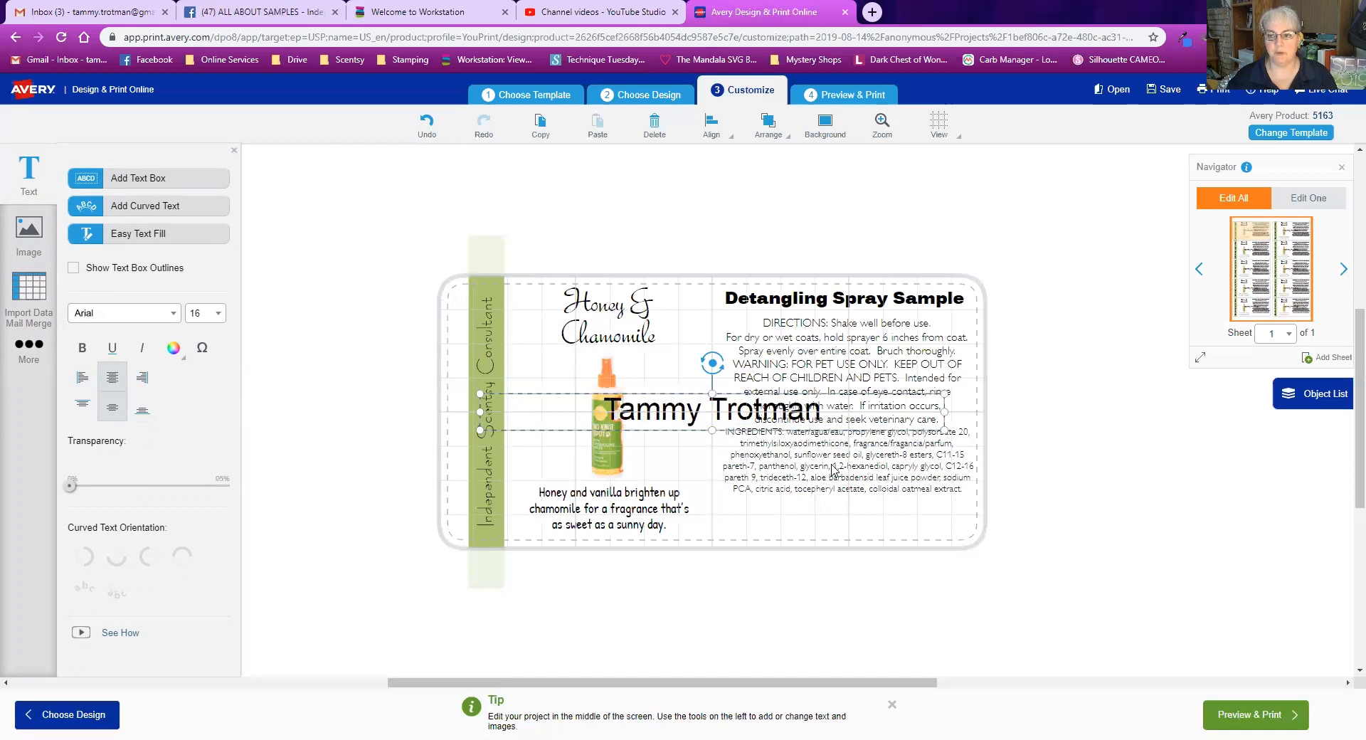
# Add a second line below the name in the text box with "text" followed by the contact's phone number
pyautogui.write('te')
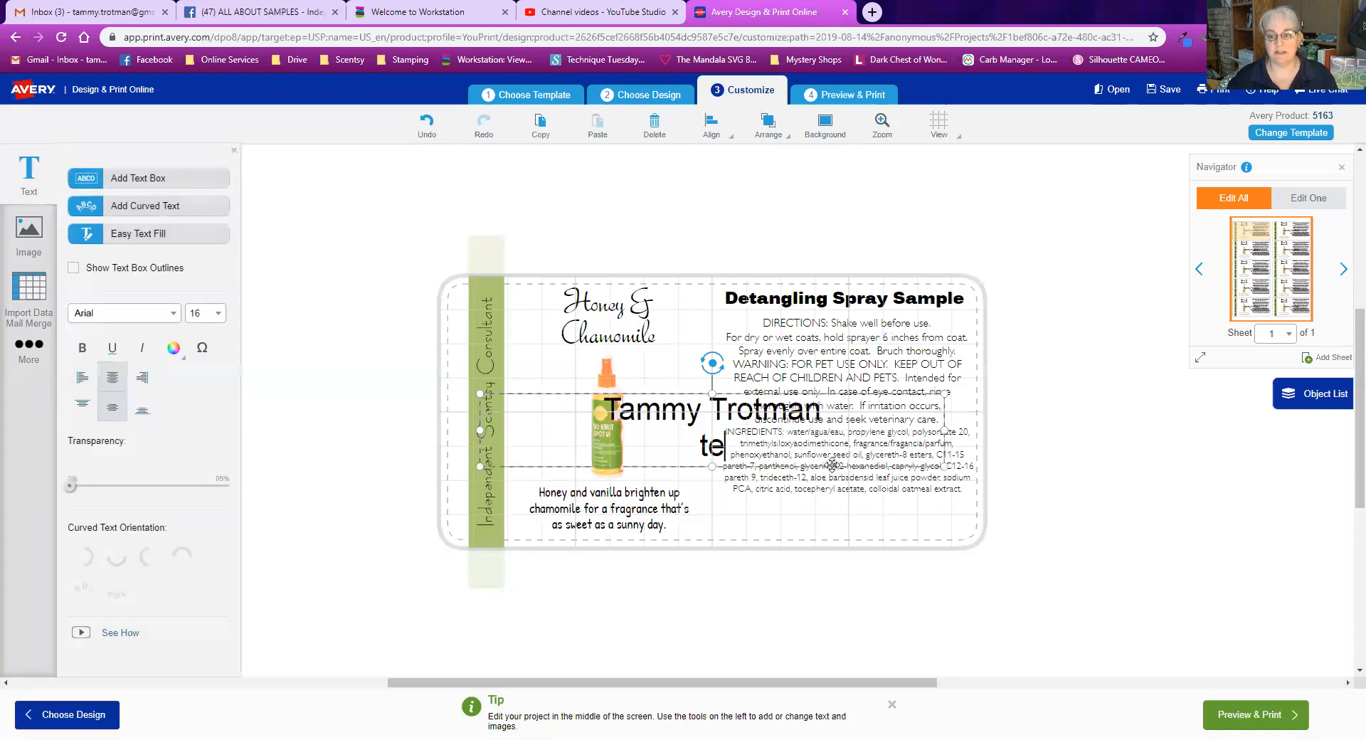
pyautogui.write('xt (ab')
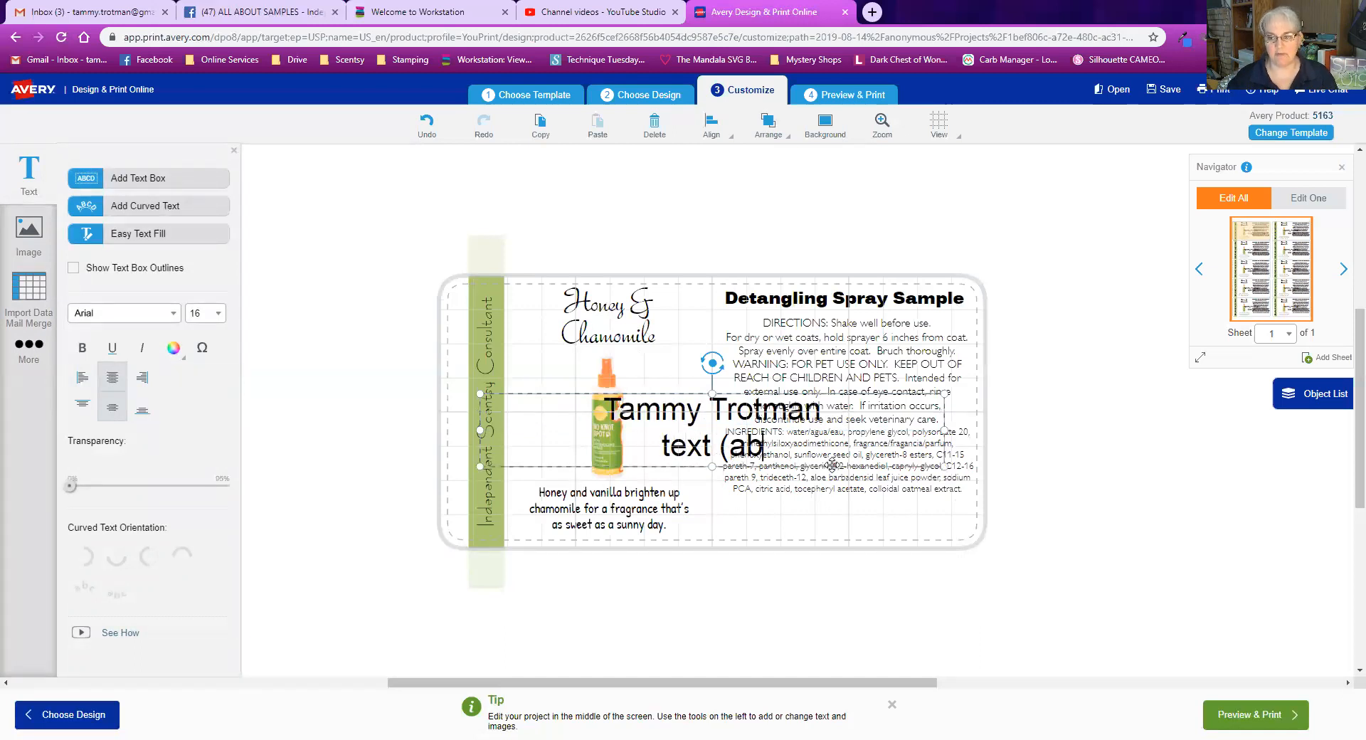
pyautogui.press('BackSpace')
pyautogui.press('BackSpace')
pyautogui.write('123) 456-')
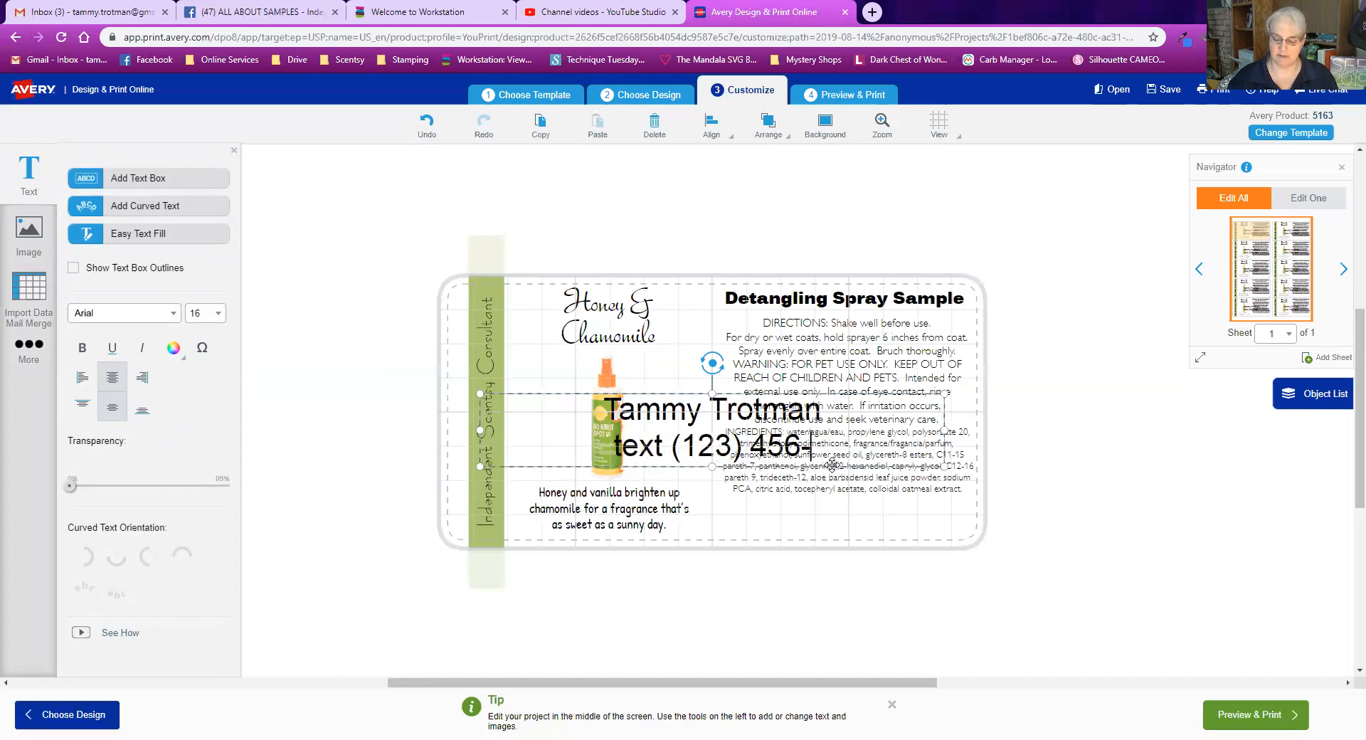
pyautogui.write('7890')
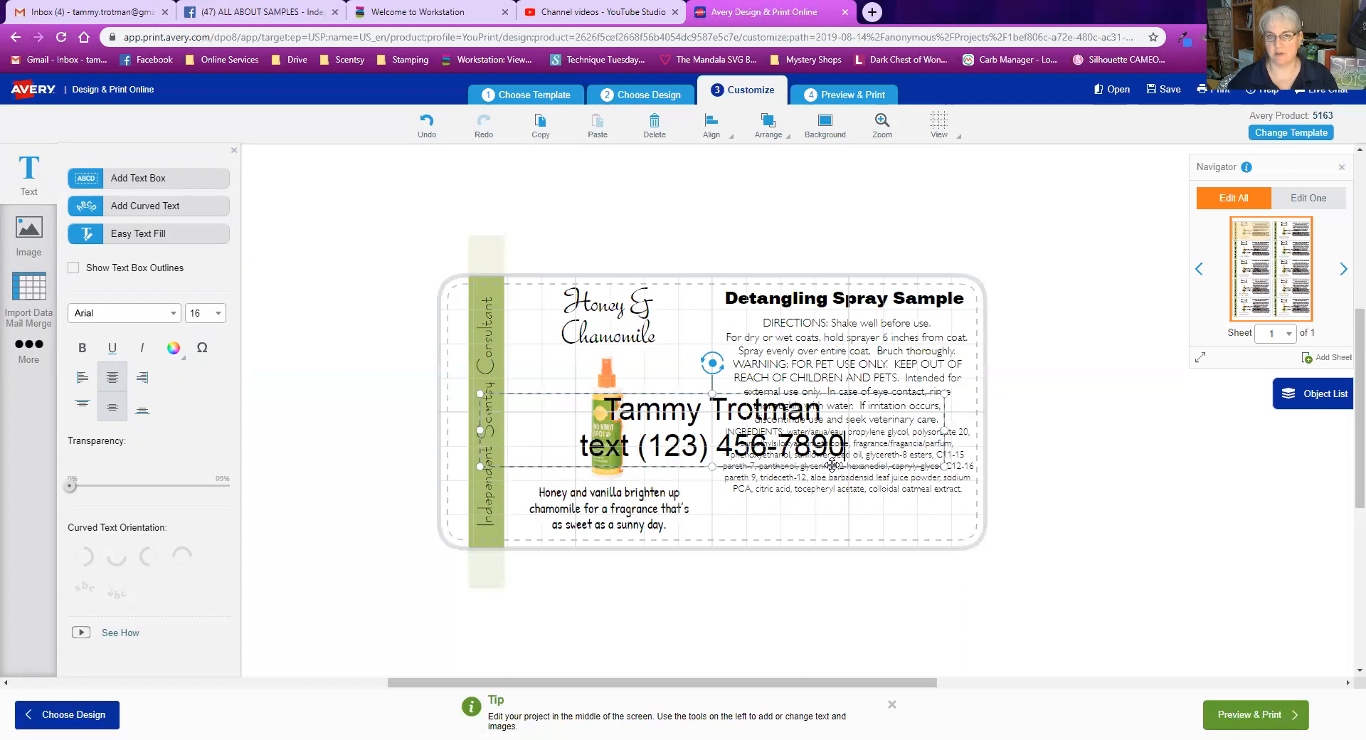
# Add a third line to the contact text box with the web address RenewingStrength.scentsy.us, without the www prefix
pyautogui.press('Return')
pyautogui.write('www.')
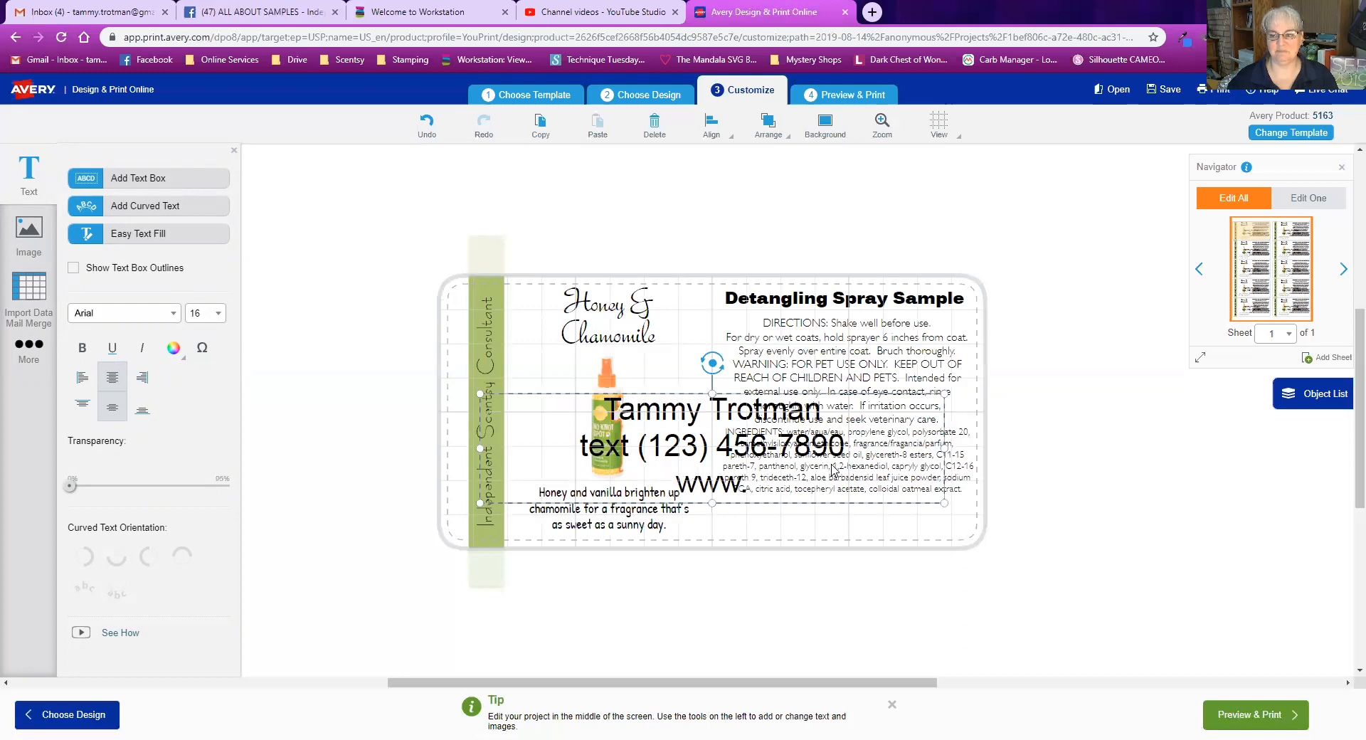
pyautogui.write('RenewingSt')
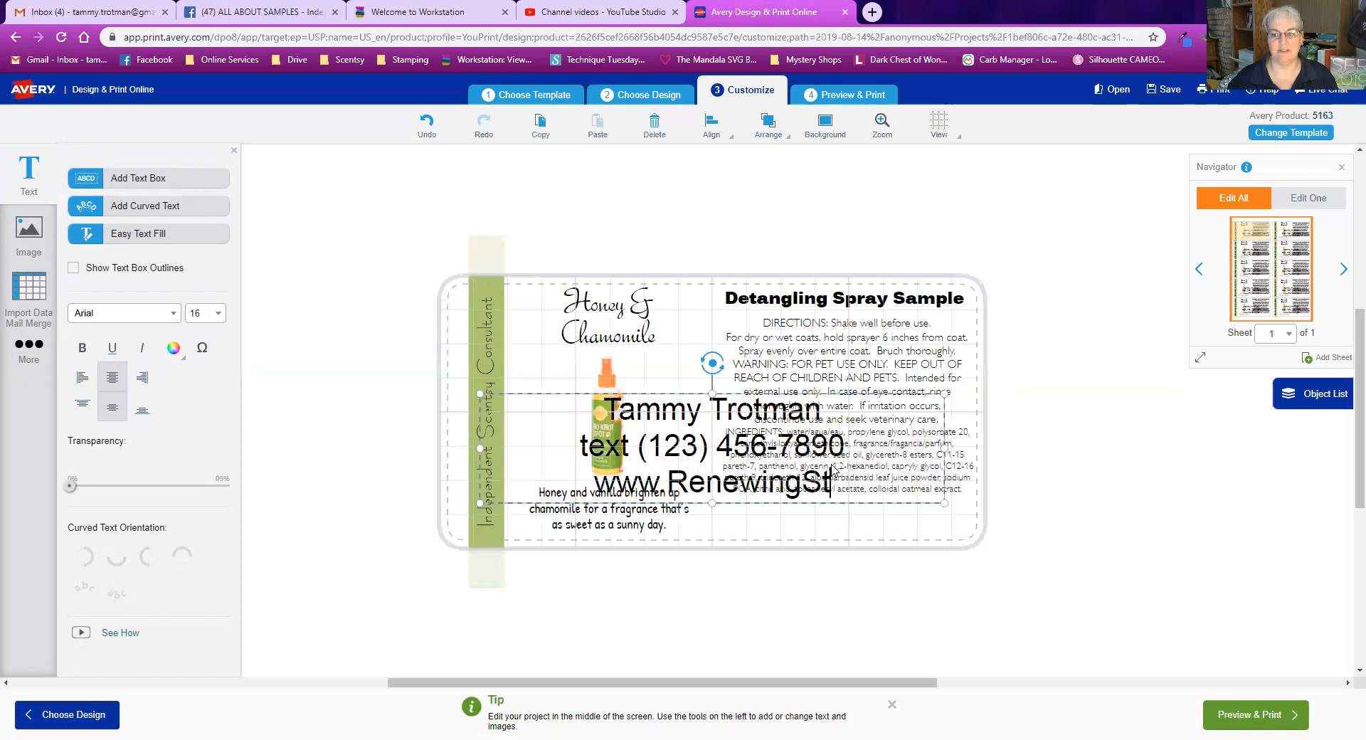
pyautogui.write('rength')
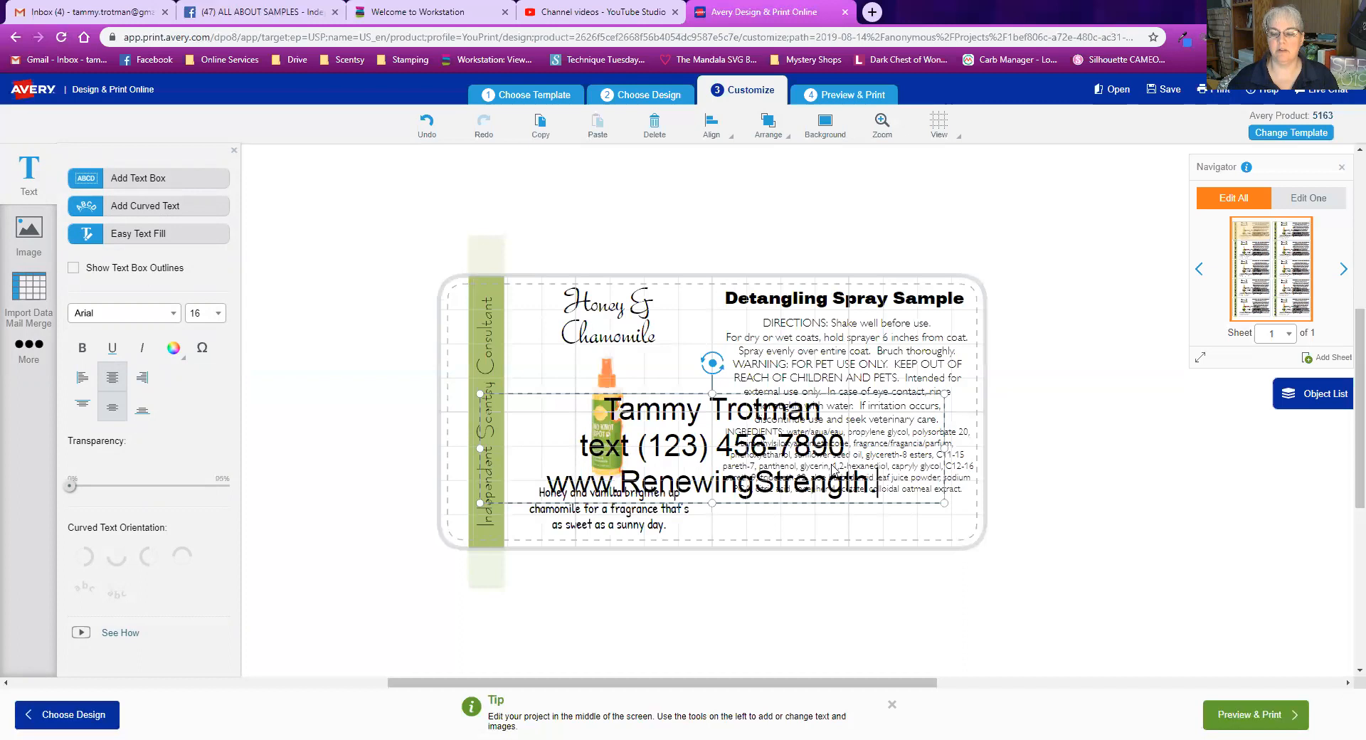
pyautogui.press('Home')
pyautogui.press('Delete')
pyautogui.press('Delete')
pyautogui.press('Delete')
pyautogui.press('Delete')
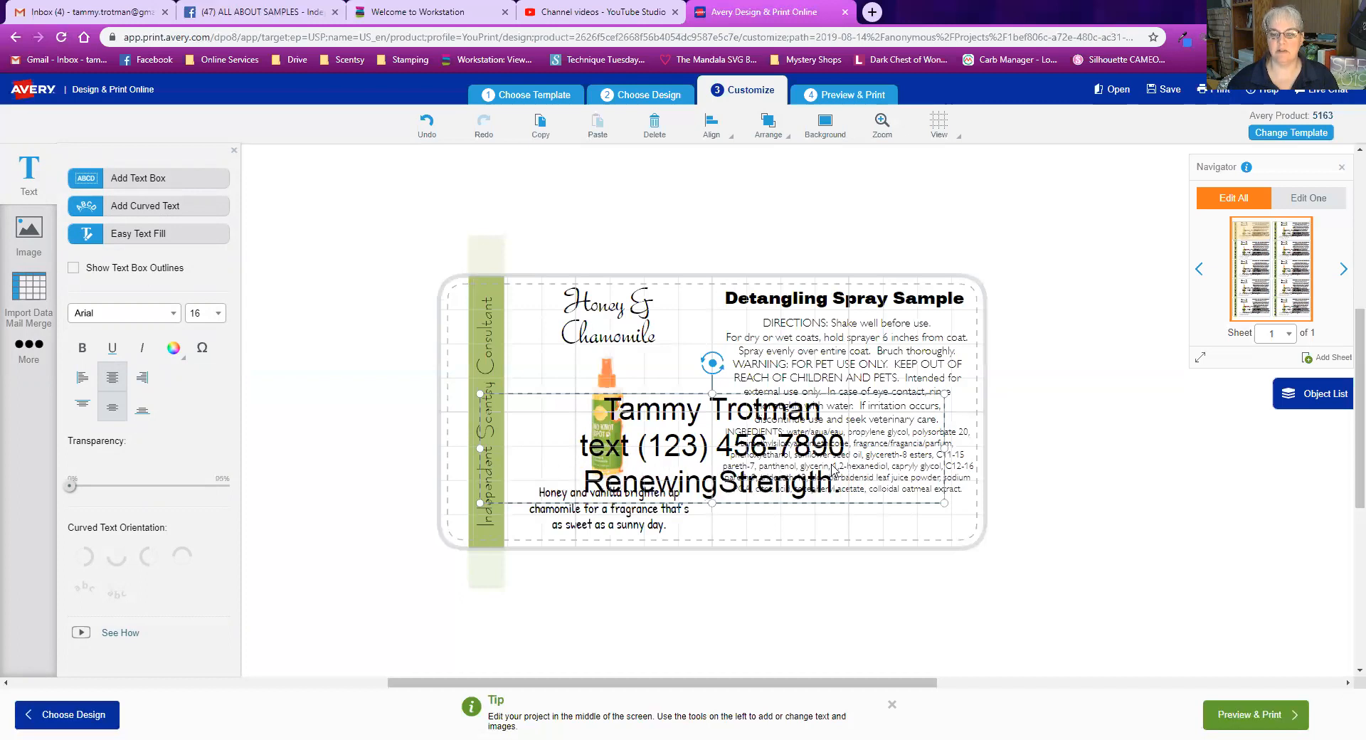
pyautogui.press('End')
pyautogui.write('scentsy.us')
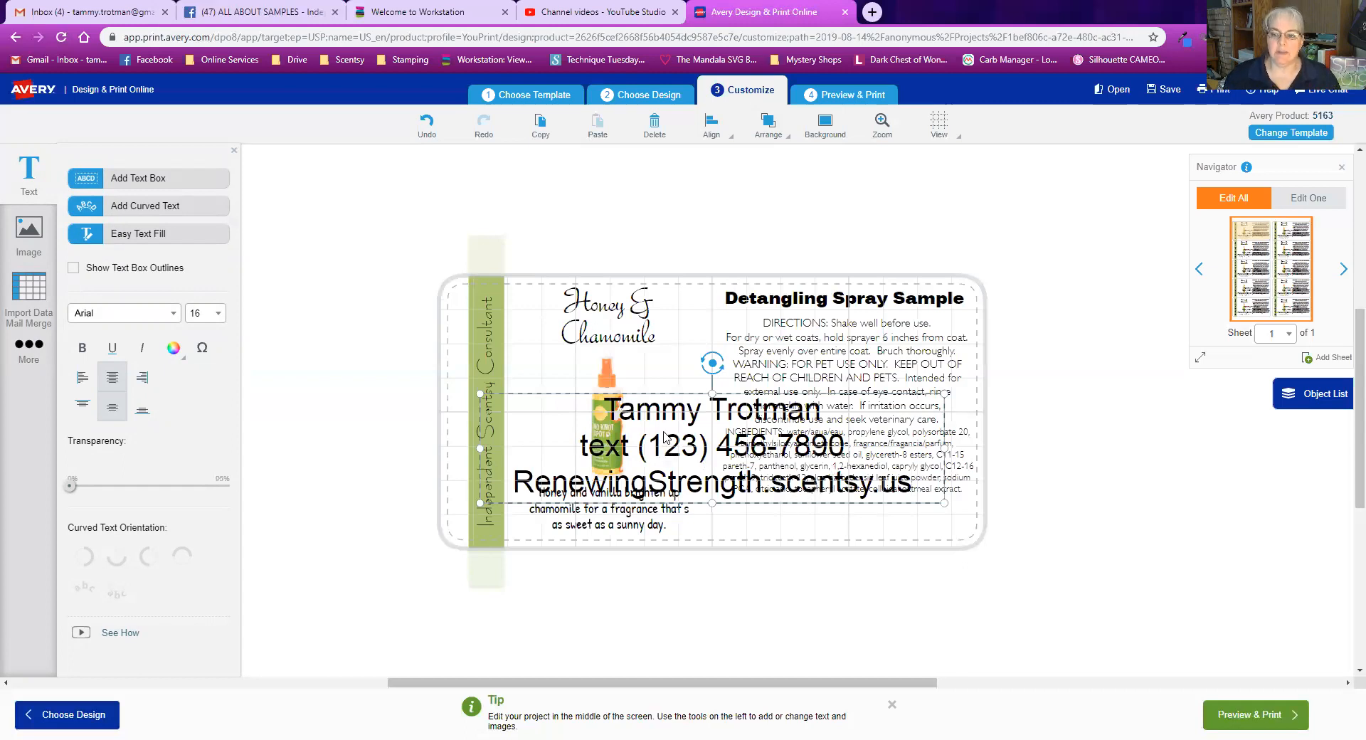
# Recolor all three contact lines with the green sampled from the label's vertical Independent Scentsy Consultant band
pyautogui.moveTo(603, 410); pyautogui.dragTo(919, 484)
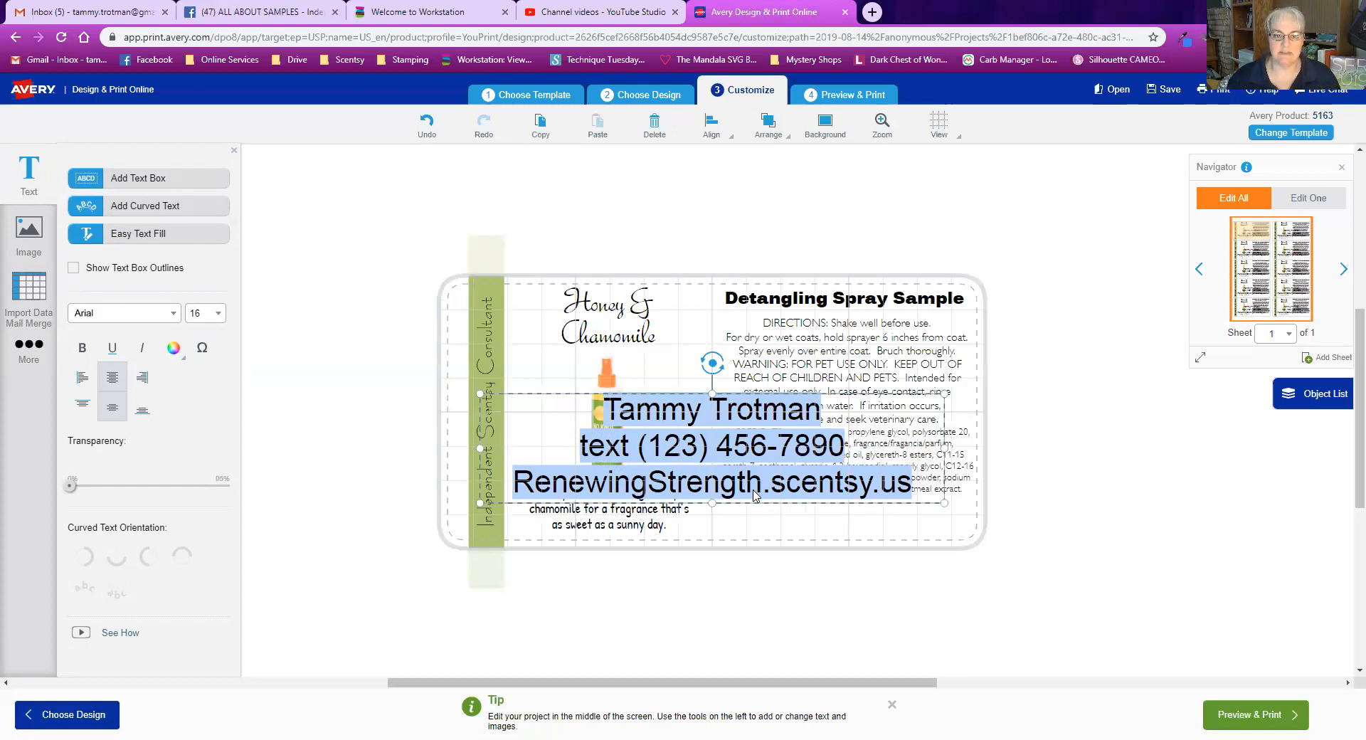
pyautogui.click(173, 348)
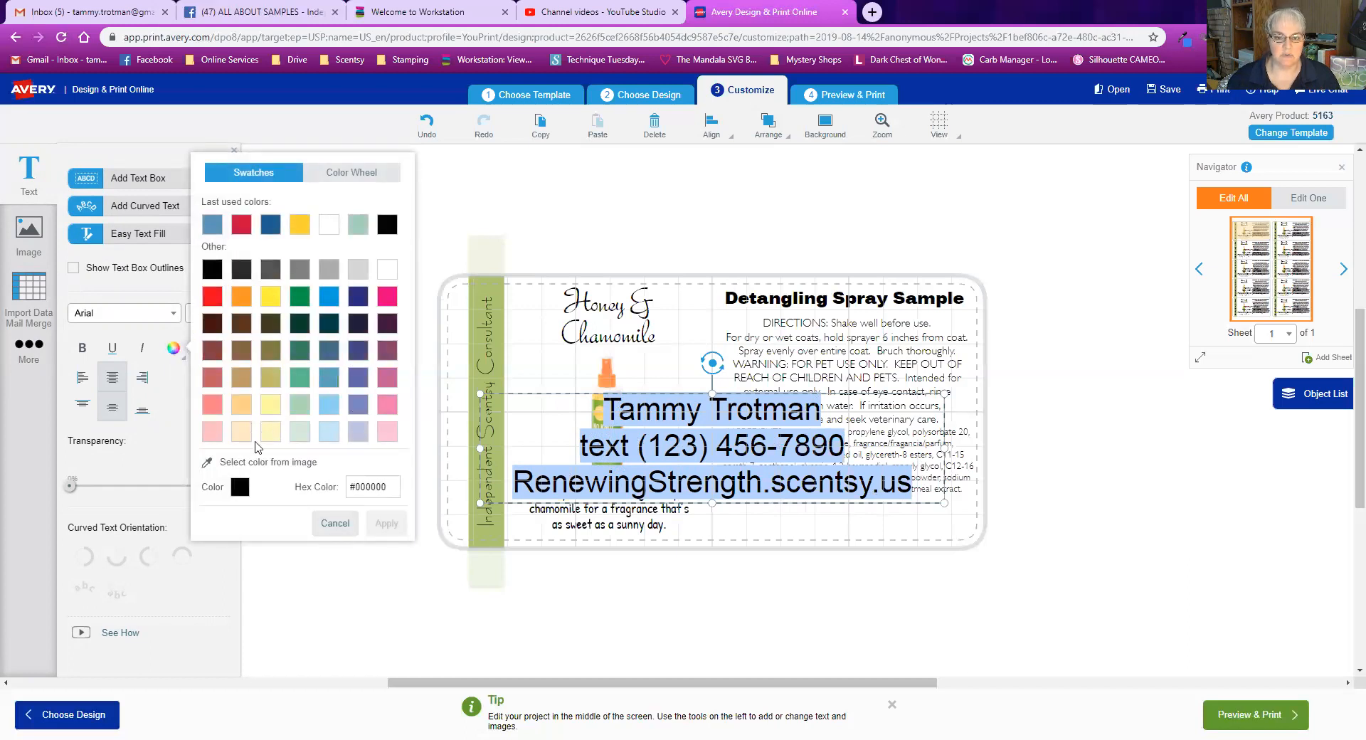
pyautogui.click(208, 464)
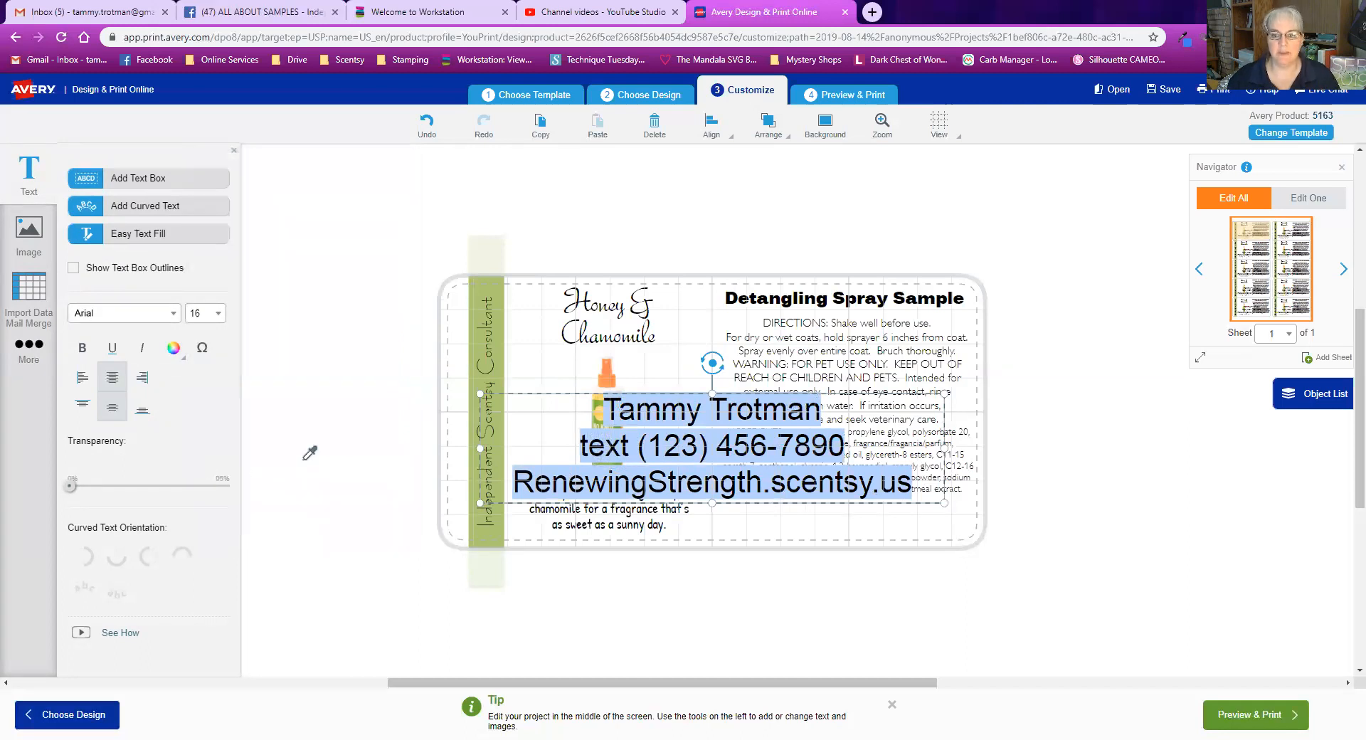
pyautogui.click(497, 290)
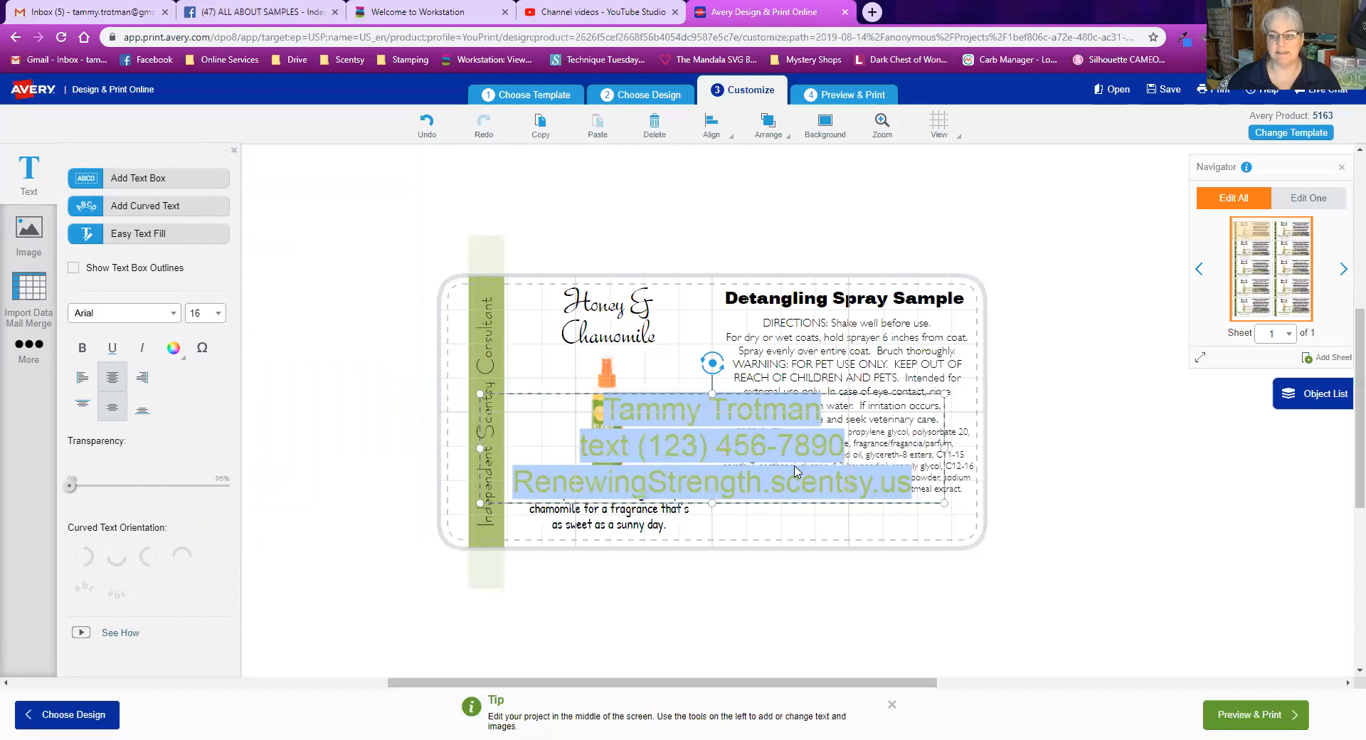
pyautogui.click(890, 534)
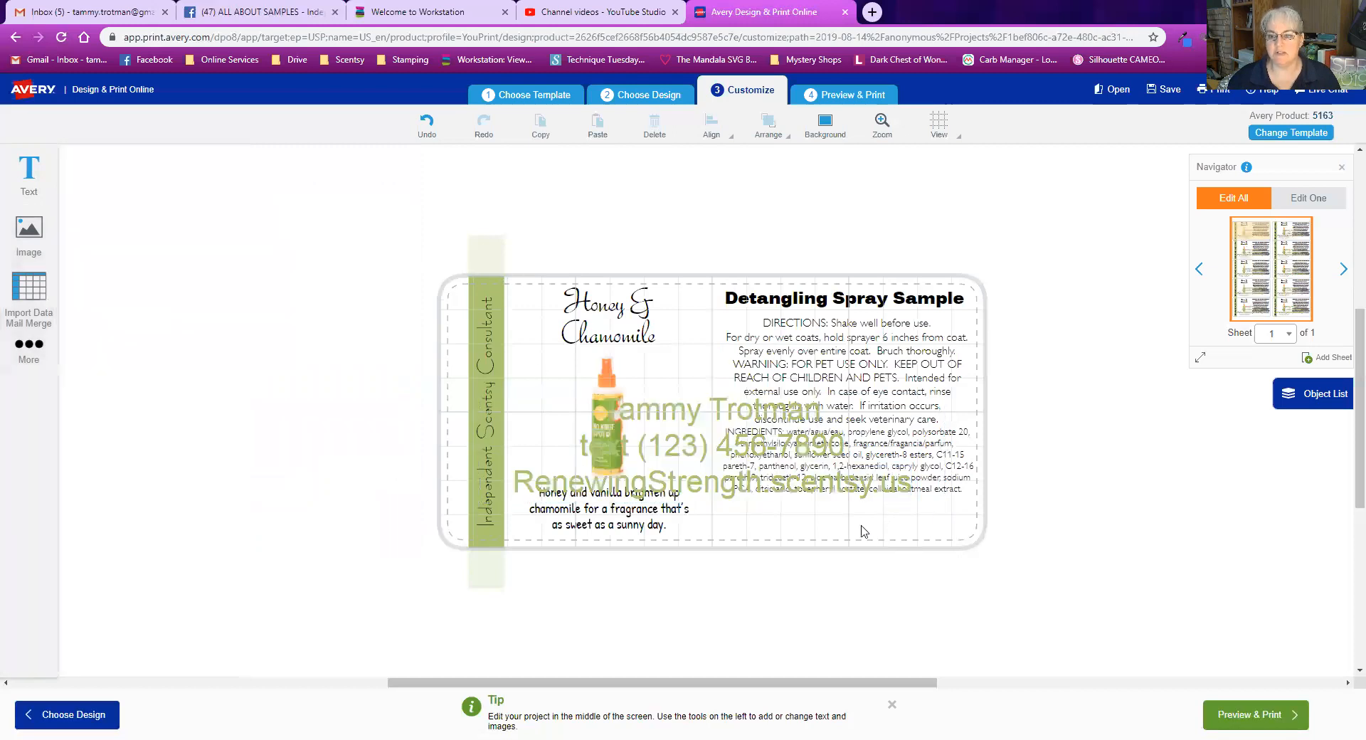
# Move the contact text box down toward the label's lower-right corner and dismiss the safety area warning
pyautogui.click(597, 435)
pyautogui.moveTo(658, 412); pyautogui.dragTo(703, 445)
pyautogui.click(794, 556)
pyautogui.click(770, 484)
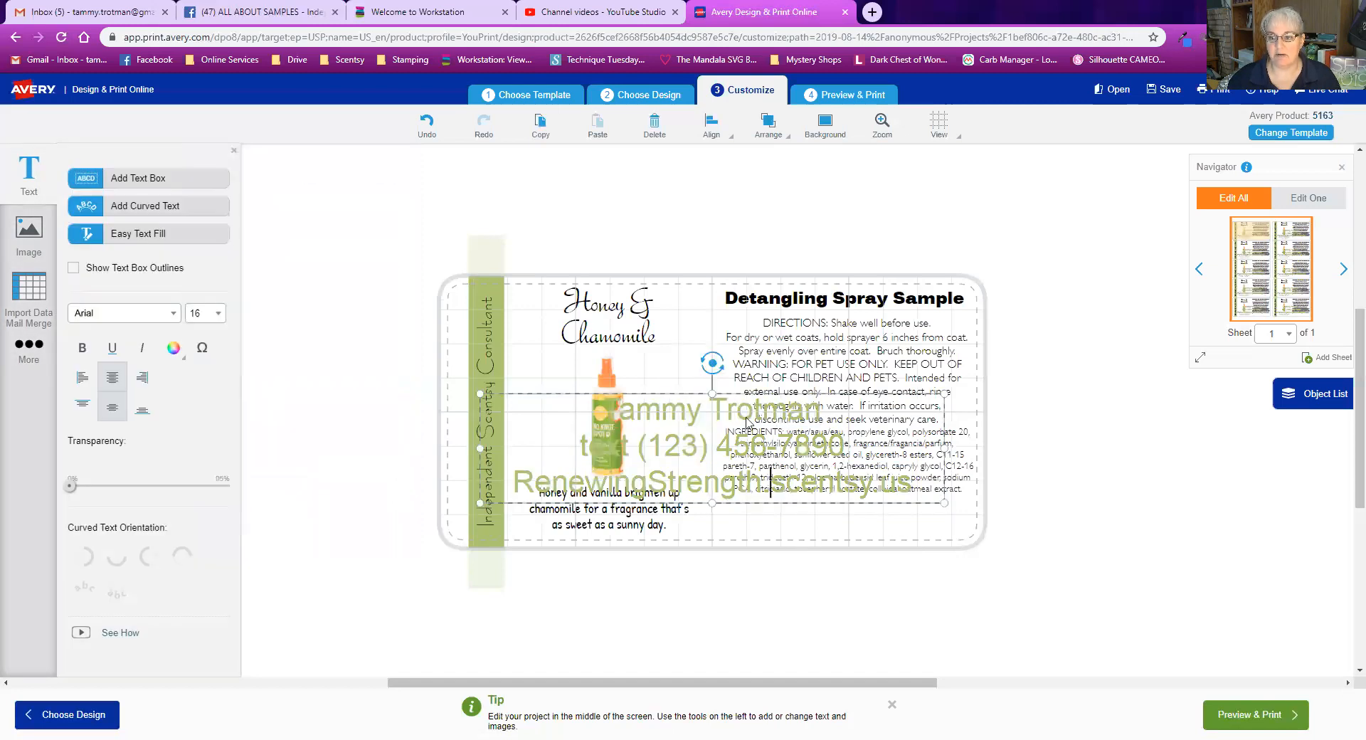
pyautogui.moveTo(742, 393); pyautogui.dragTo(792, 437)
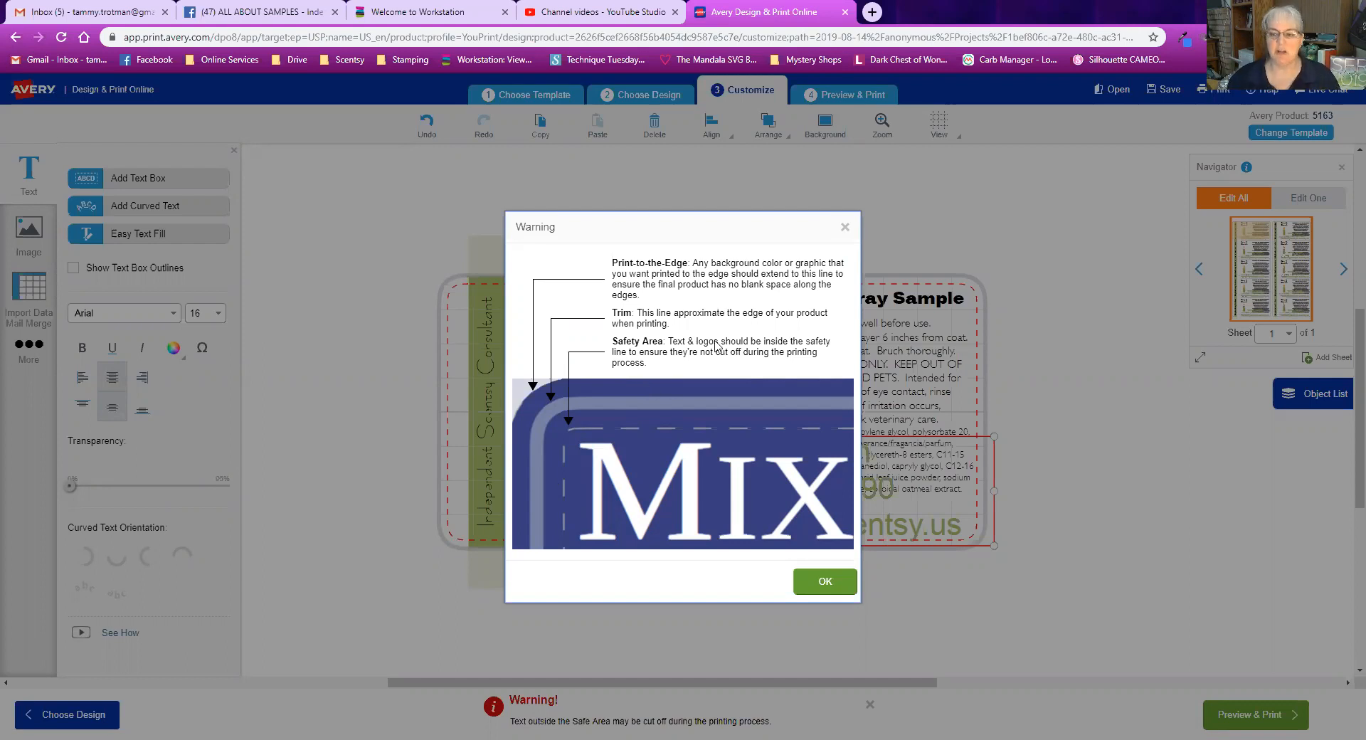
pyautogui.click(846, 228)
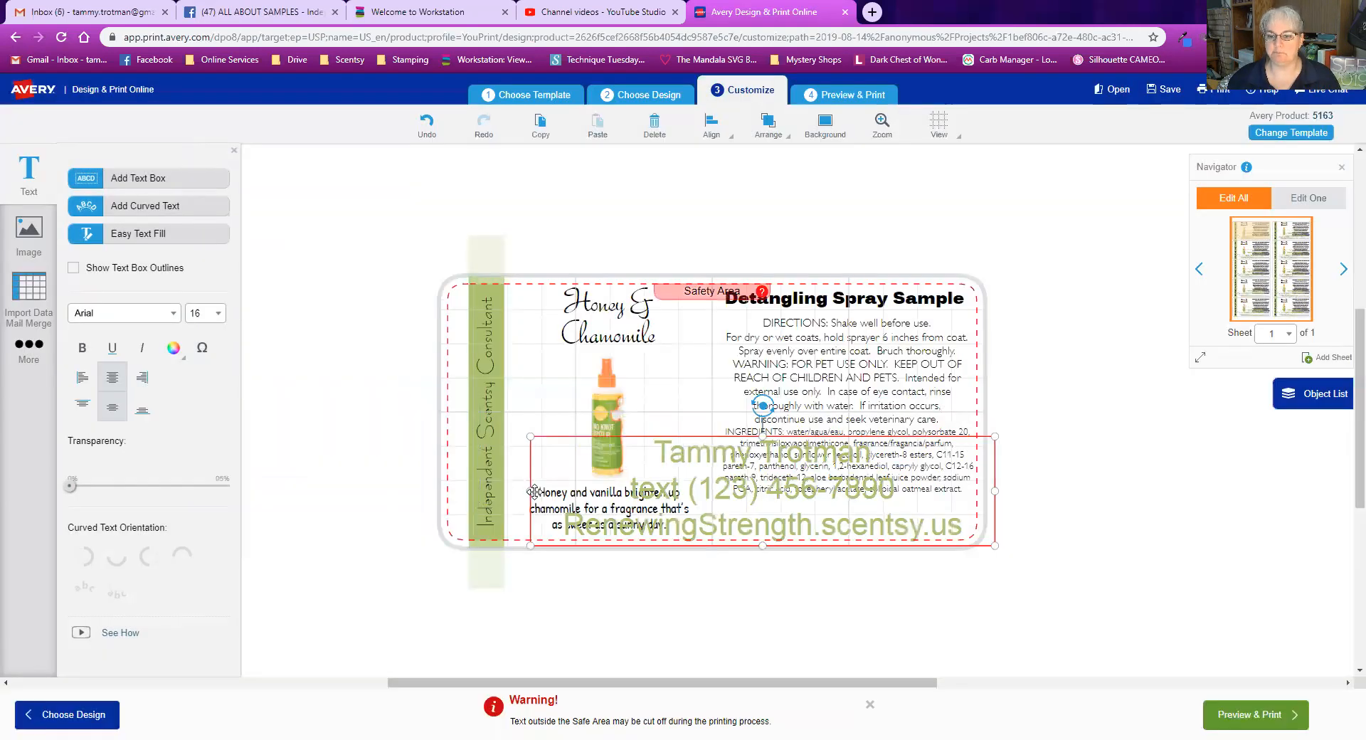
# Set the contact text's font size to 8 and fit its narrowed box below the ingredients, inside the safety area
pyautogui.hotkey('ctrl', 'a')
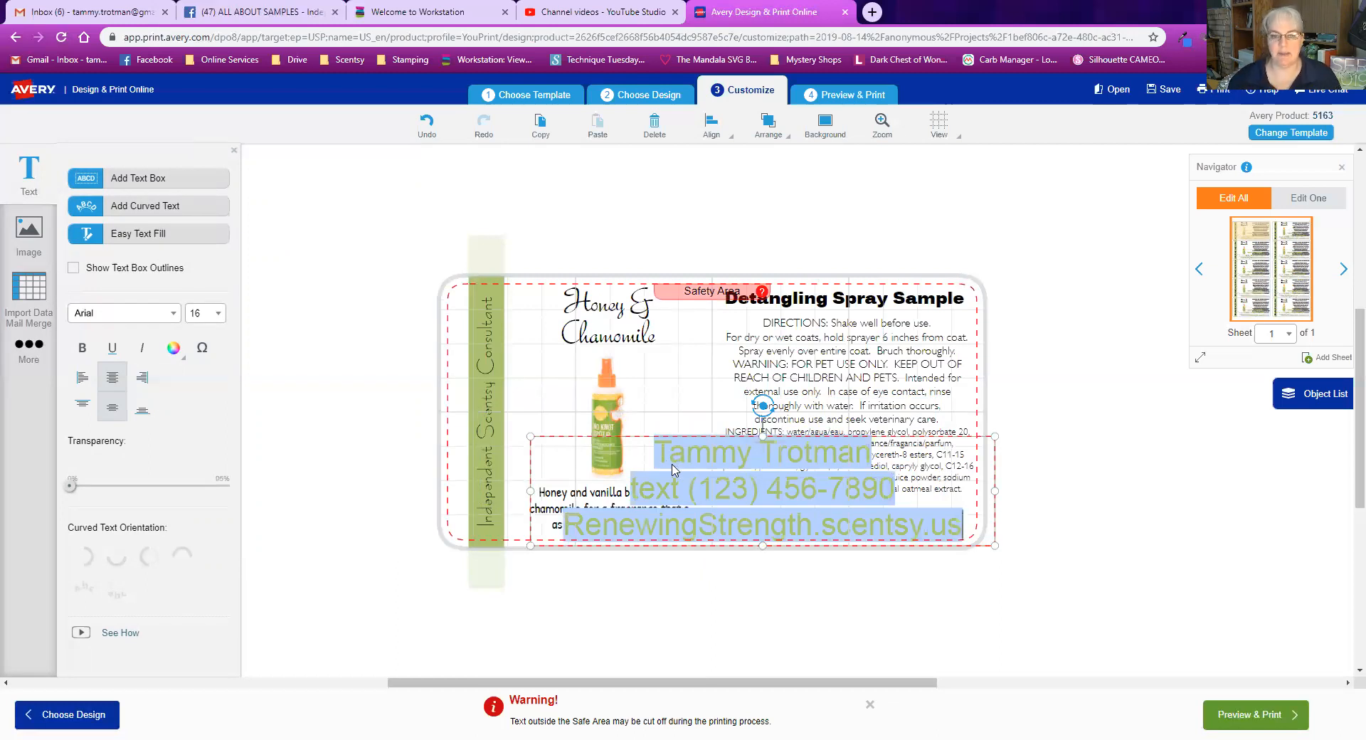
pyautogui.click(218, 313)
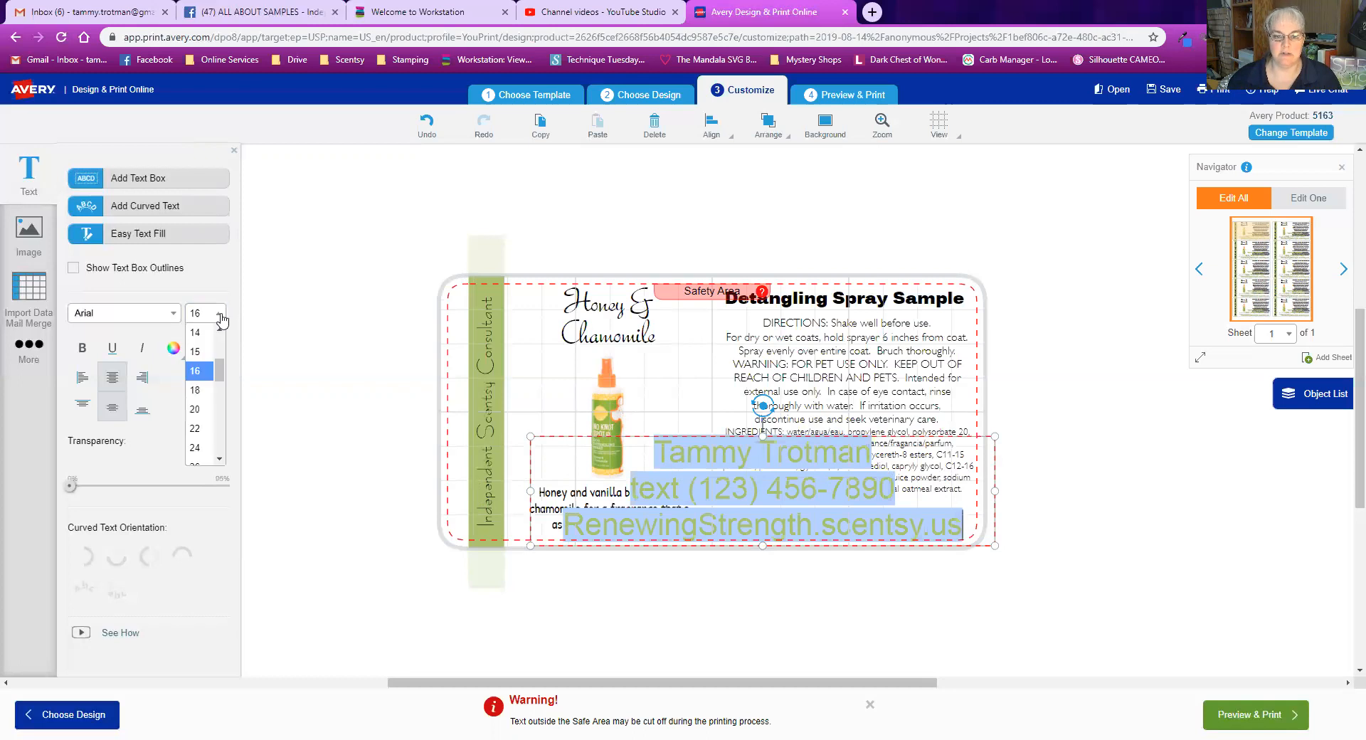
pyautogui.click(192, 342)
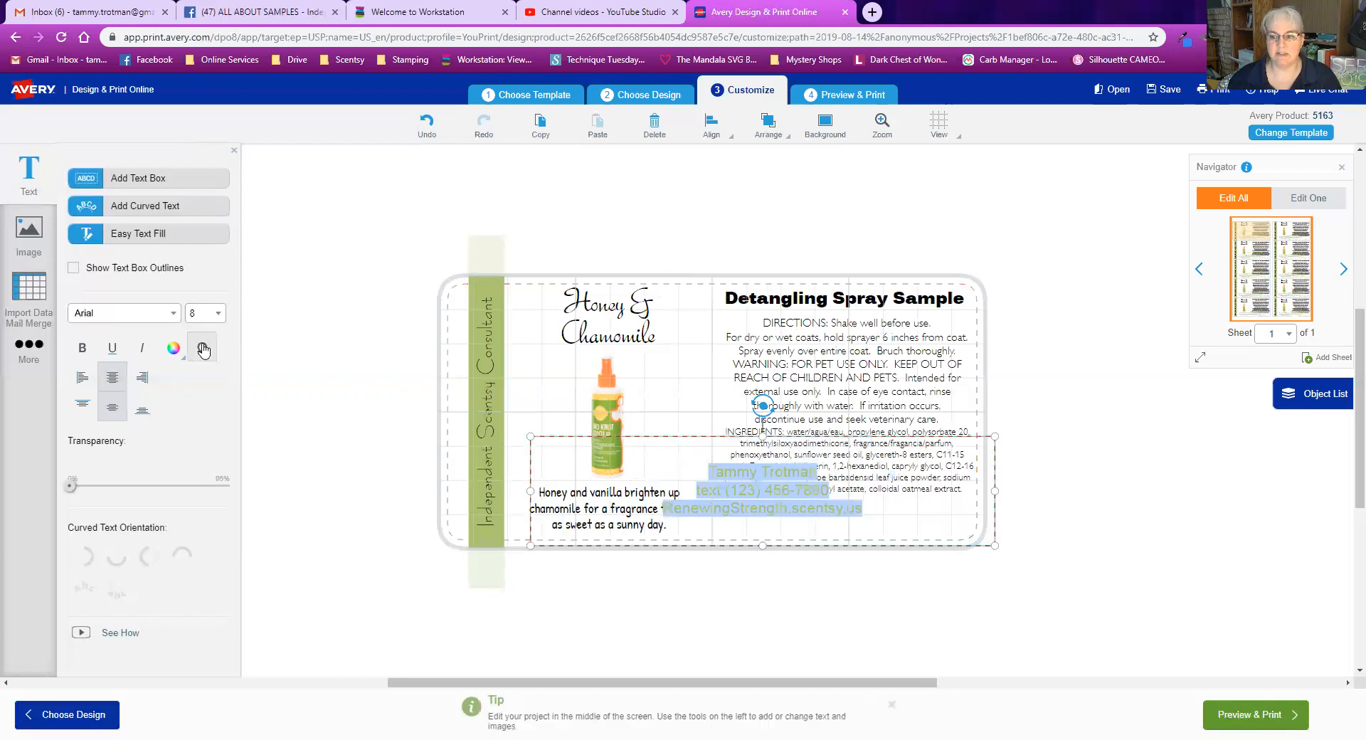
pyautogui.moveTo(529, 435); pyautogui.dragTo(759, 483)
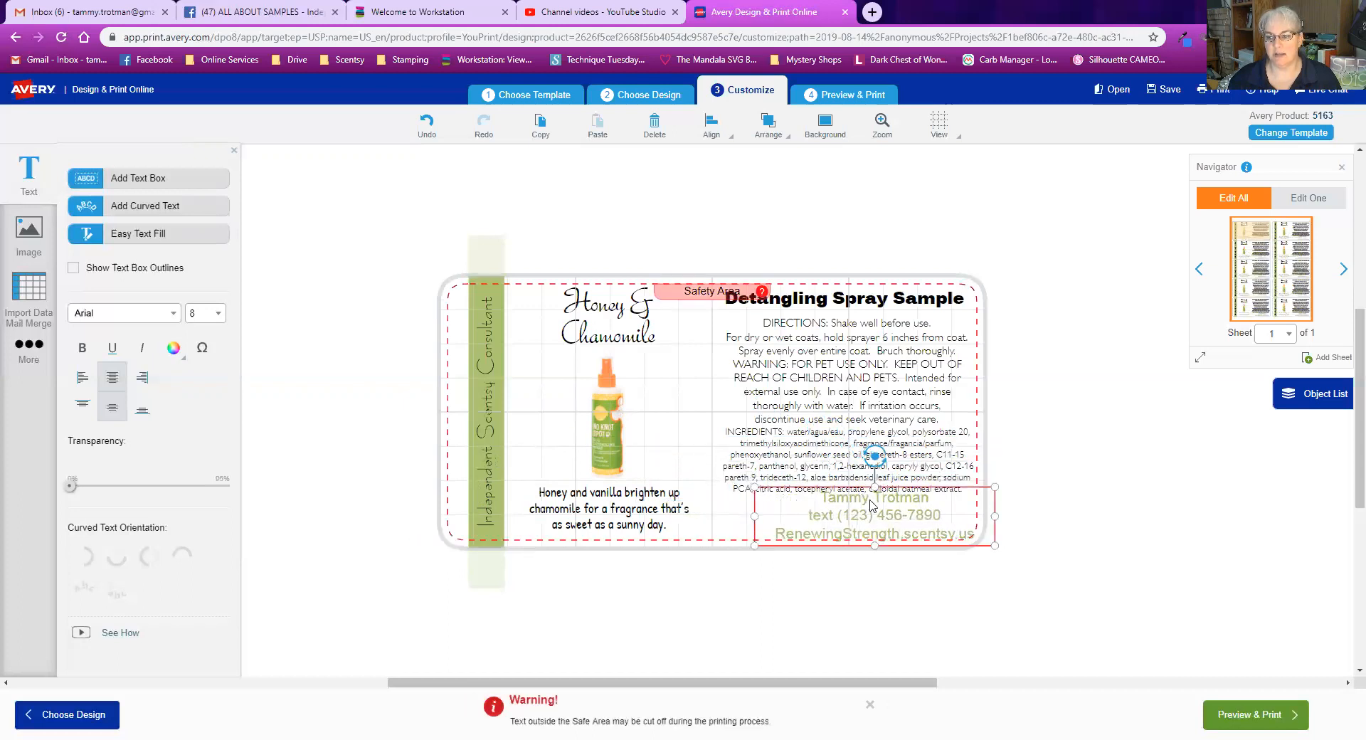
pyautogui.moveTo(862, 490); pyautogui.dragTo(833, 488)
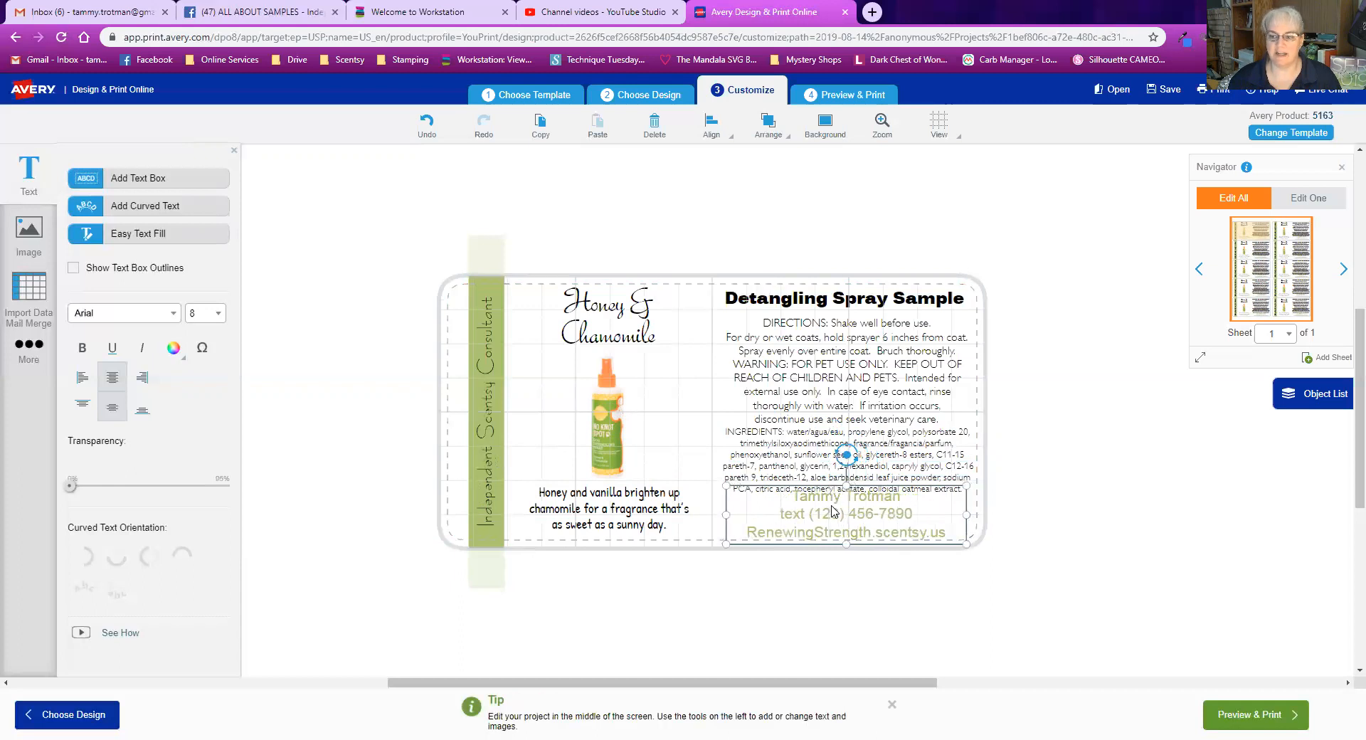
# Move the directions and ingredients text box slightly up toward the Detangling Spray Sample heading, clear of the contact lines
pyautogui.click(827, 371)
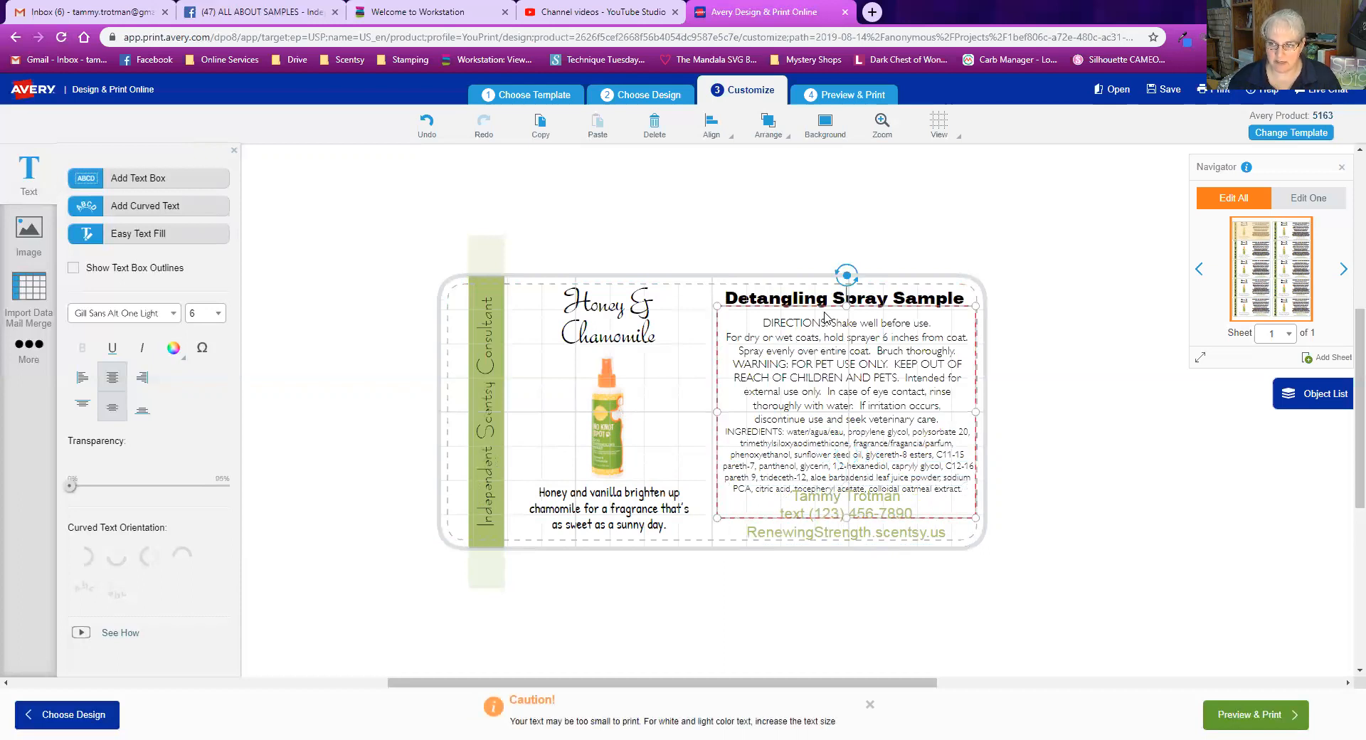
pyautogui.moveTo(825, 306); pyautogui.dragTo(825, 298)
pyautogui.click(1033, 517)
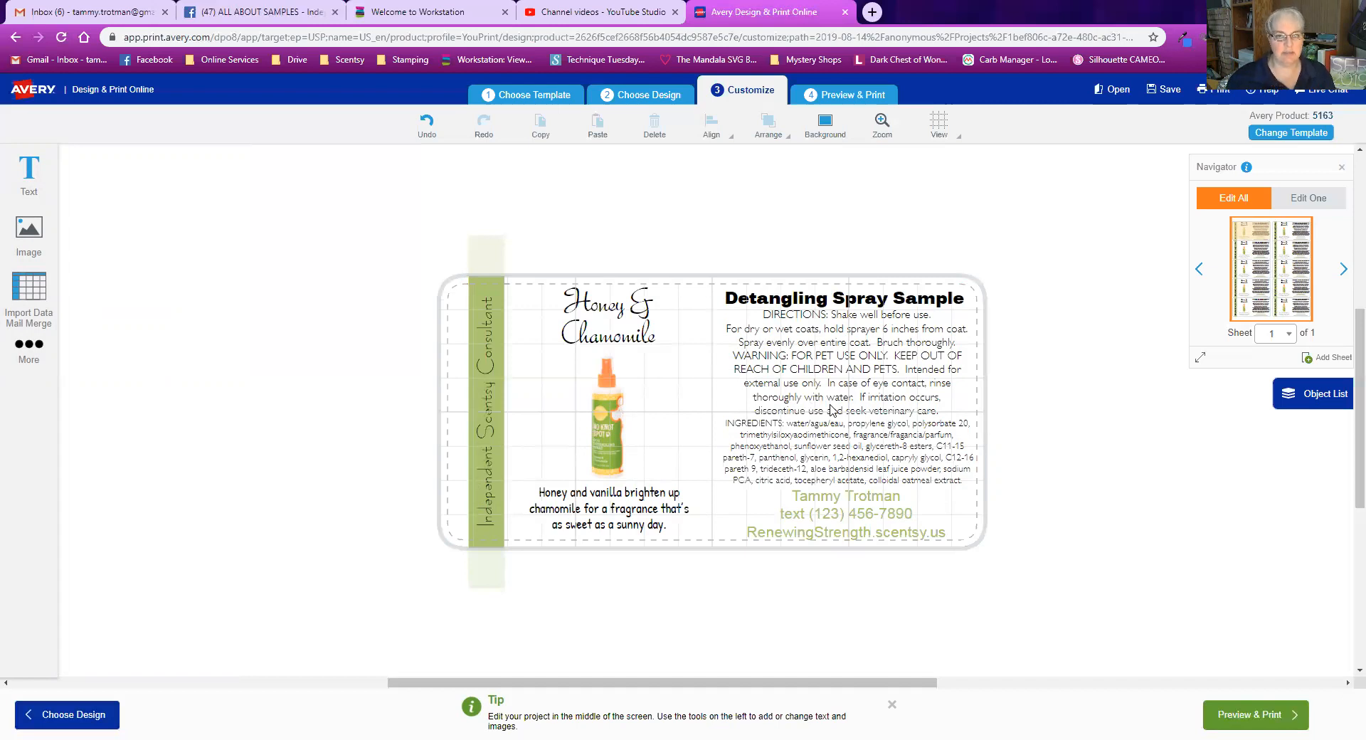
# Recolor all three contact lines with the orange sampled from the spray nozzle in the bottle image
pyautogui.click(860, 510)
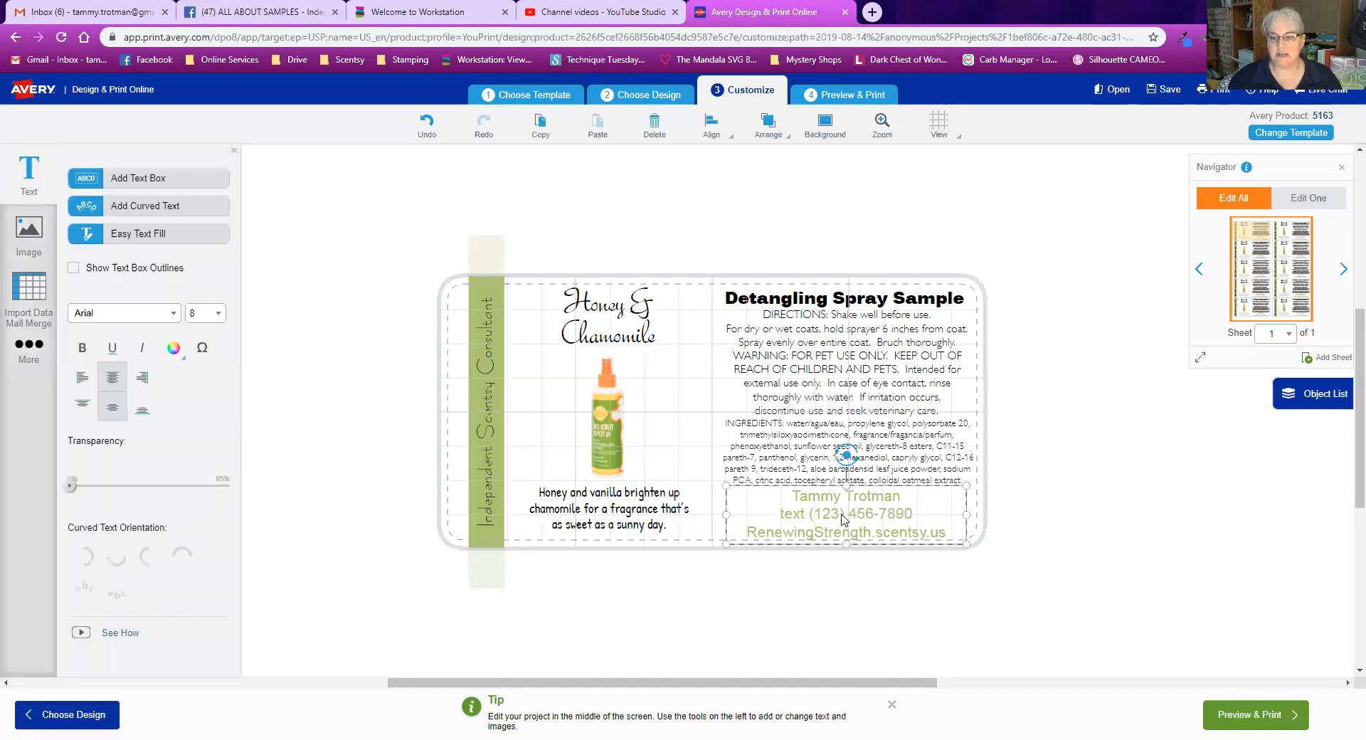
pyautogui.moveTo(793, 497); pyautogui.dragTo(947, 535)
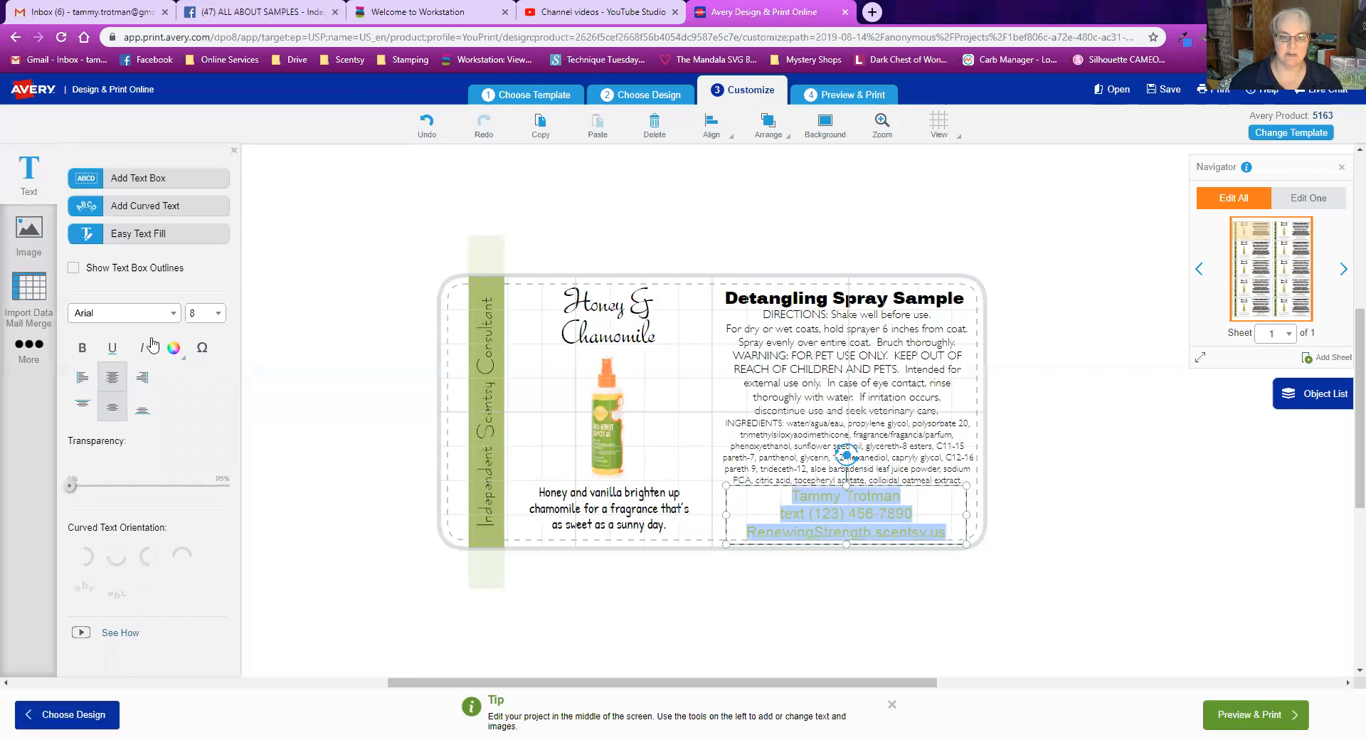
pyautogui.click(174, 348)
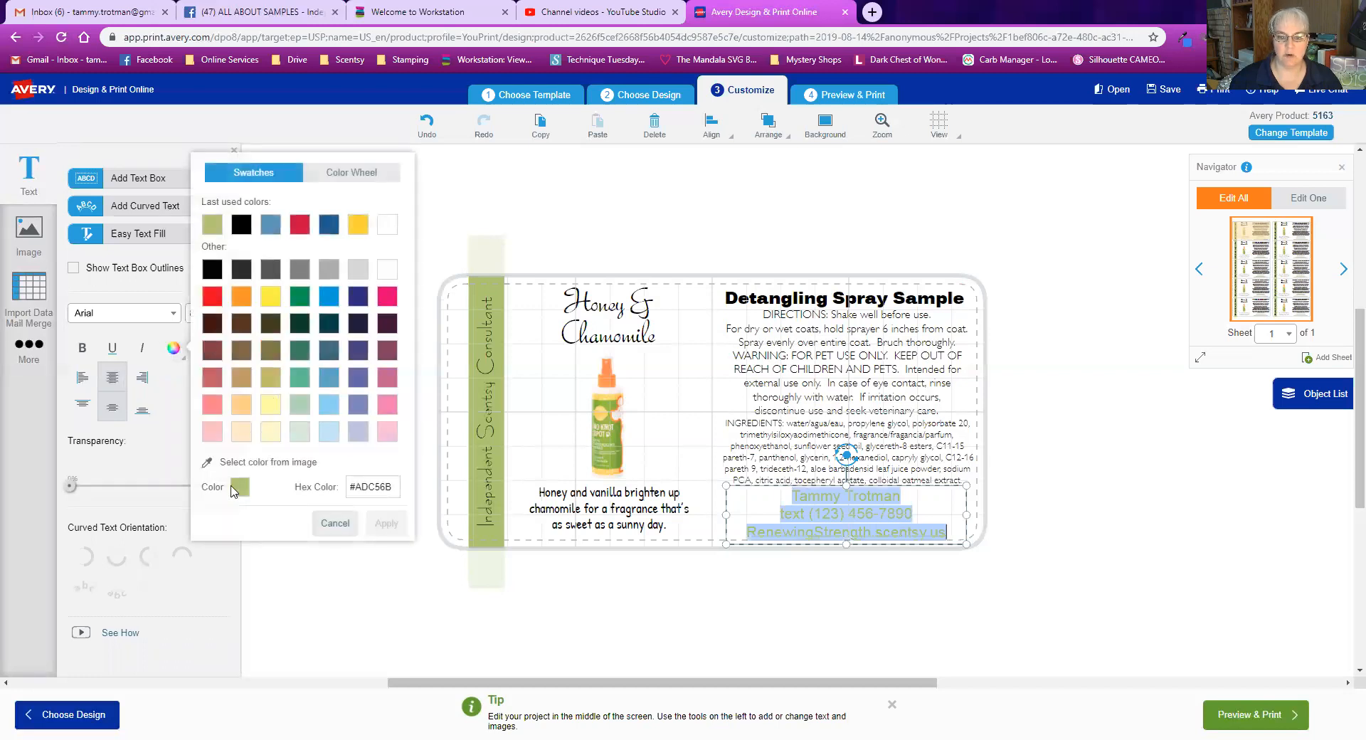
pyautogui.click(442, 425)
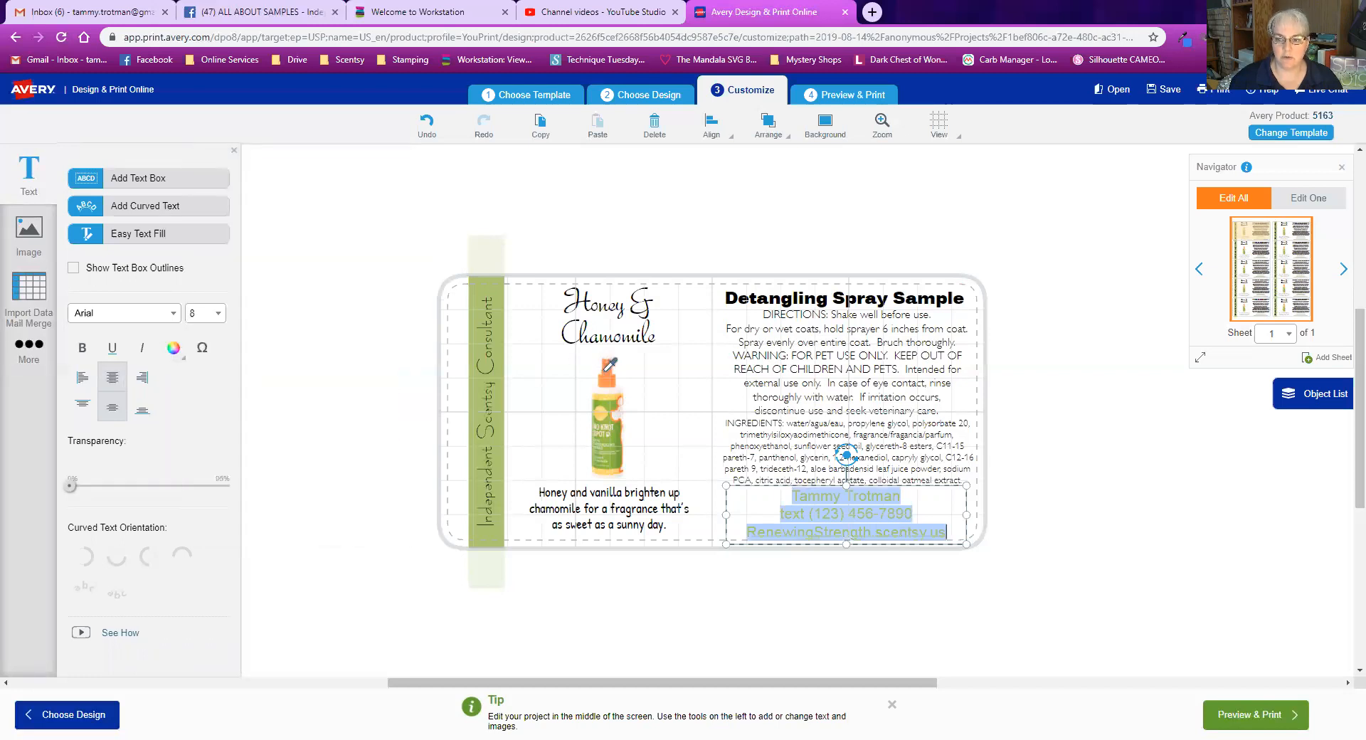
pyautogui.click(604, 372)
pyautogui.click(1197, 482)
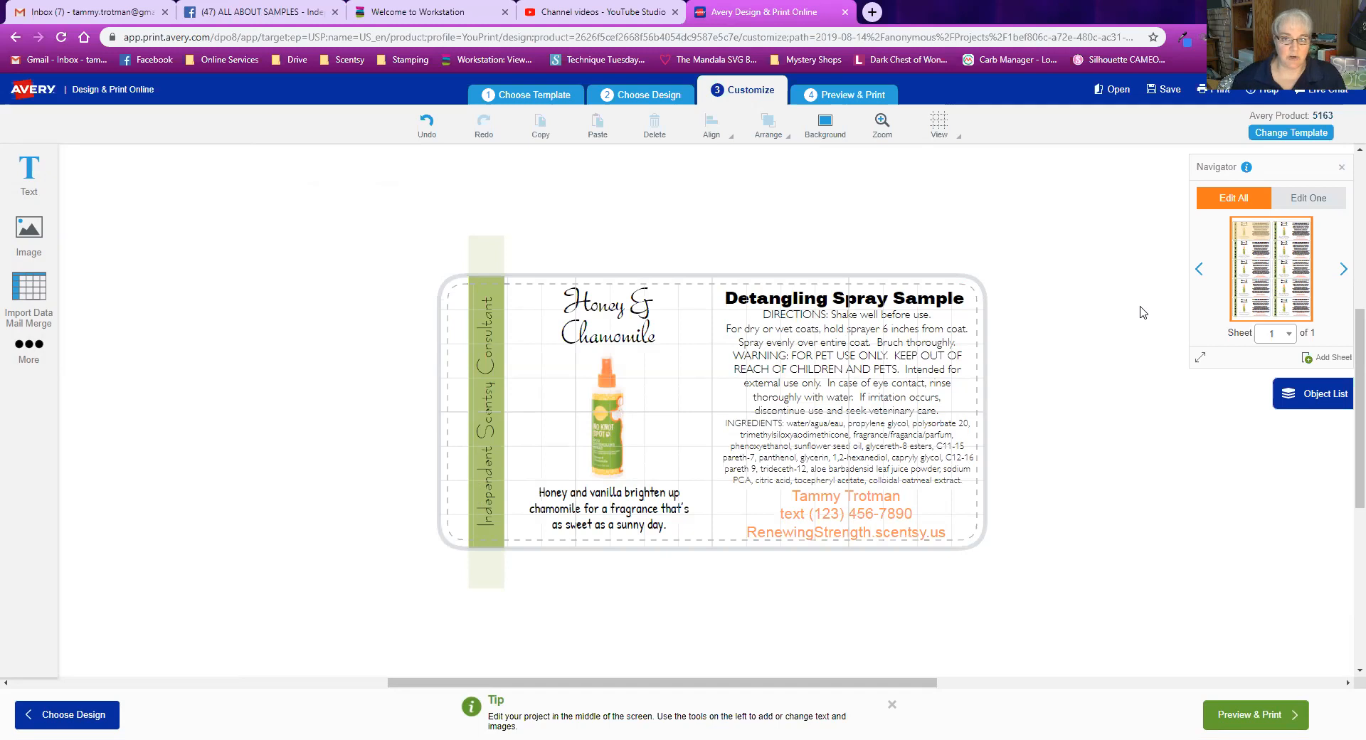
# Save the project to the online account under the name "NoKnotSpot Honey Chamomile" and close the confirmation
pyautogui.click(1172, 91)
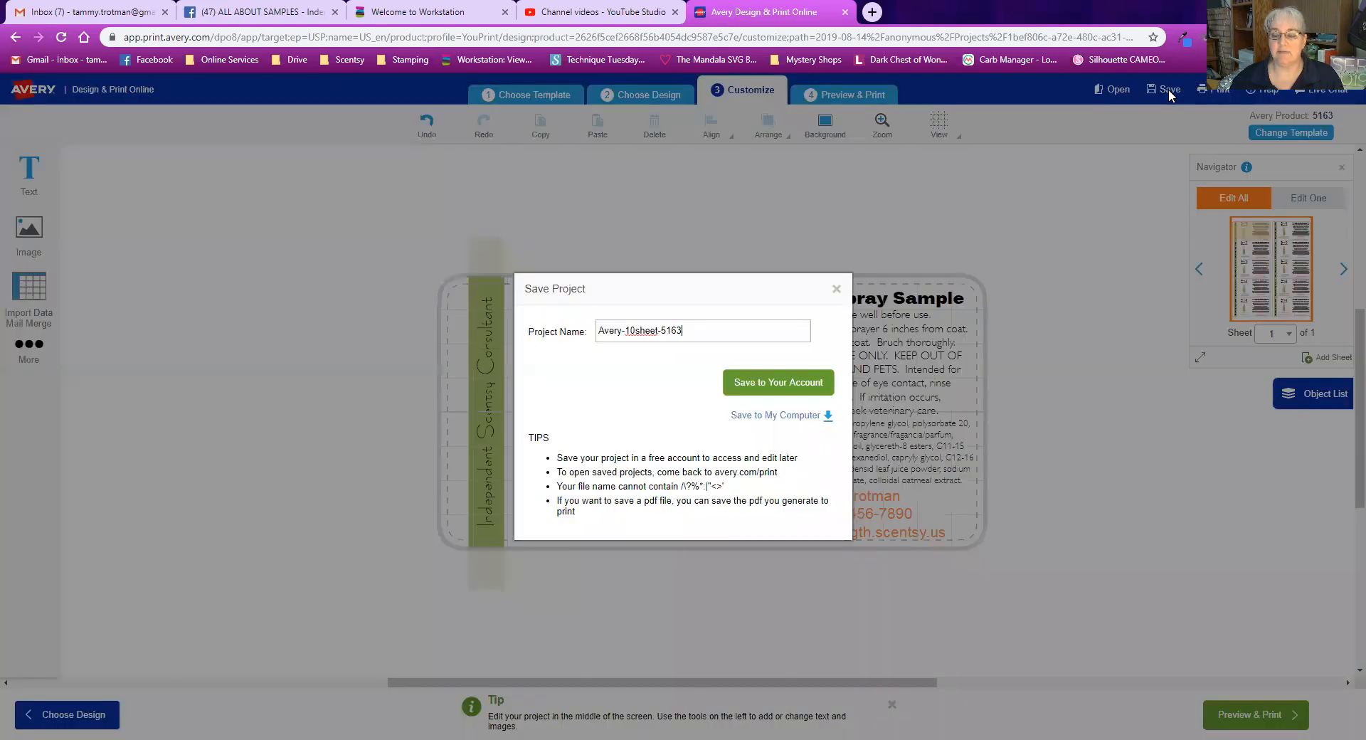
pyautogui.moveTo(707, 331); pyautogui.dragTo(600, 320)
pyautogui.click(633, 345)
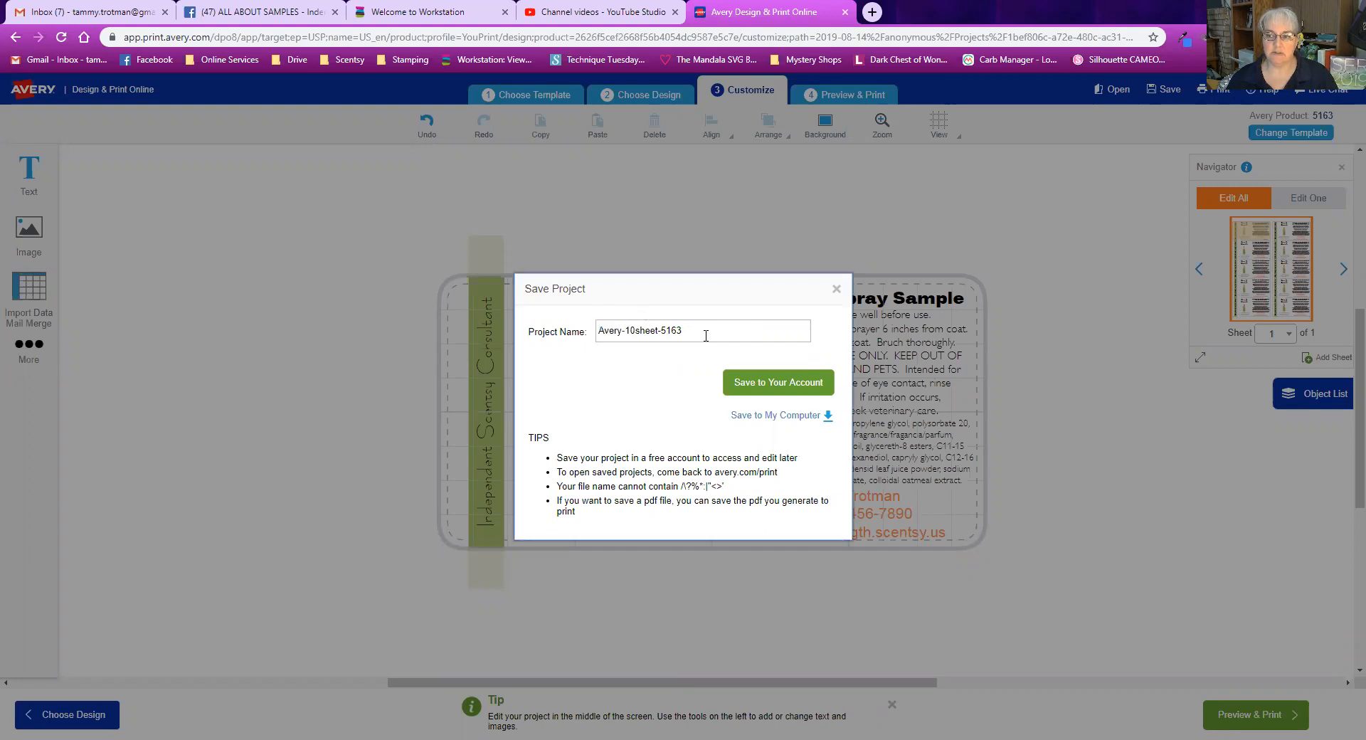
pyautogui.moveTo(706, 335); pyautogui.dragTo(580, 329)
pyautogui.write('No')
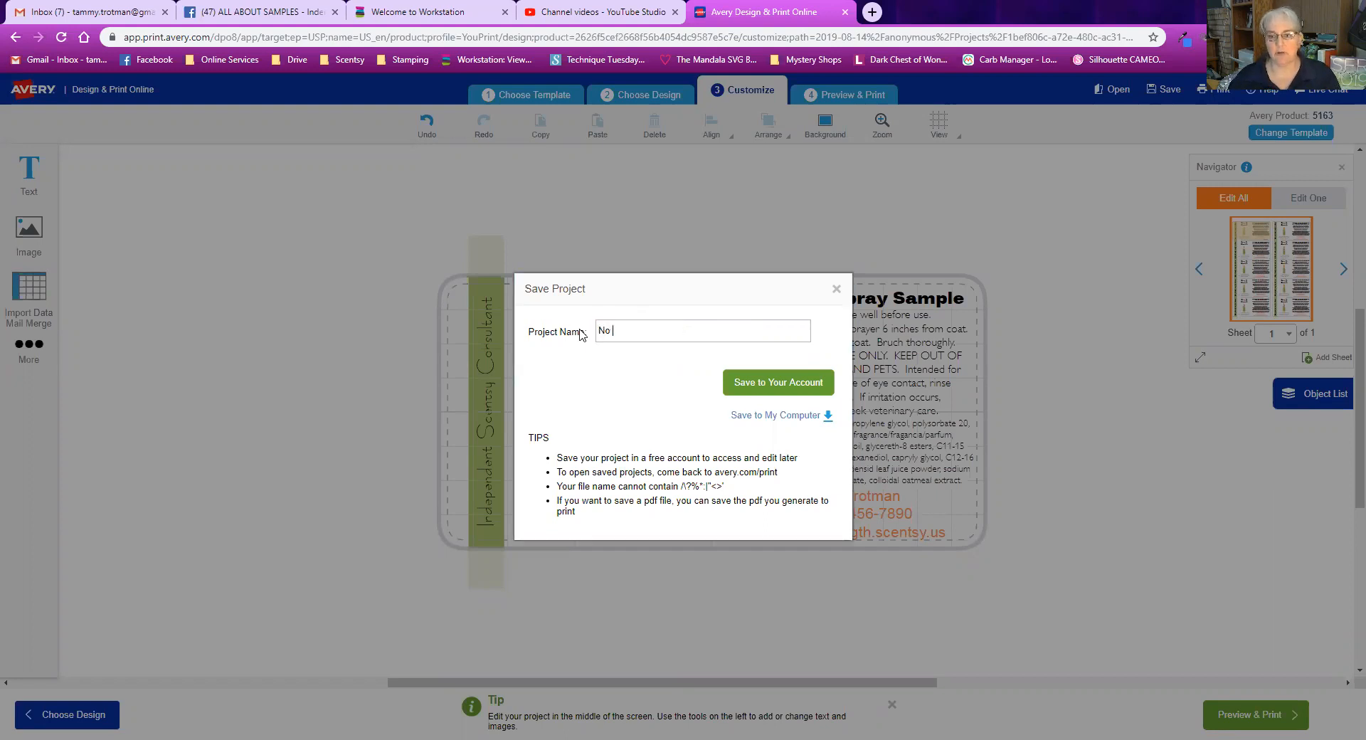
pyautogui.write('KnotSpot Honey C')
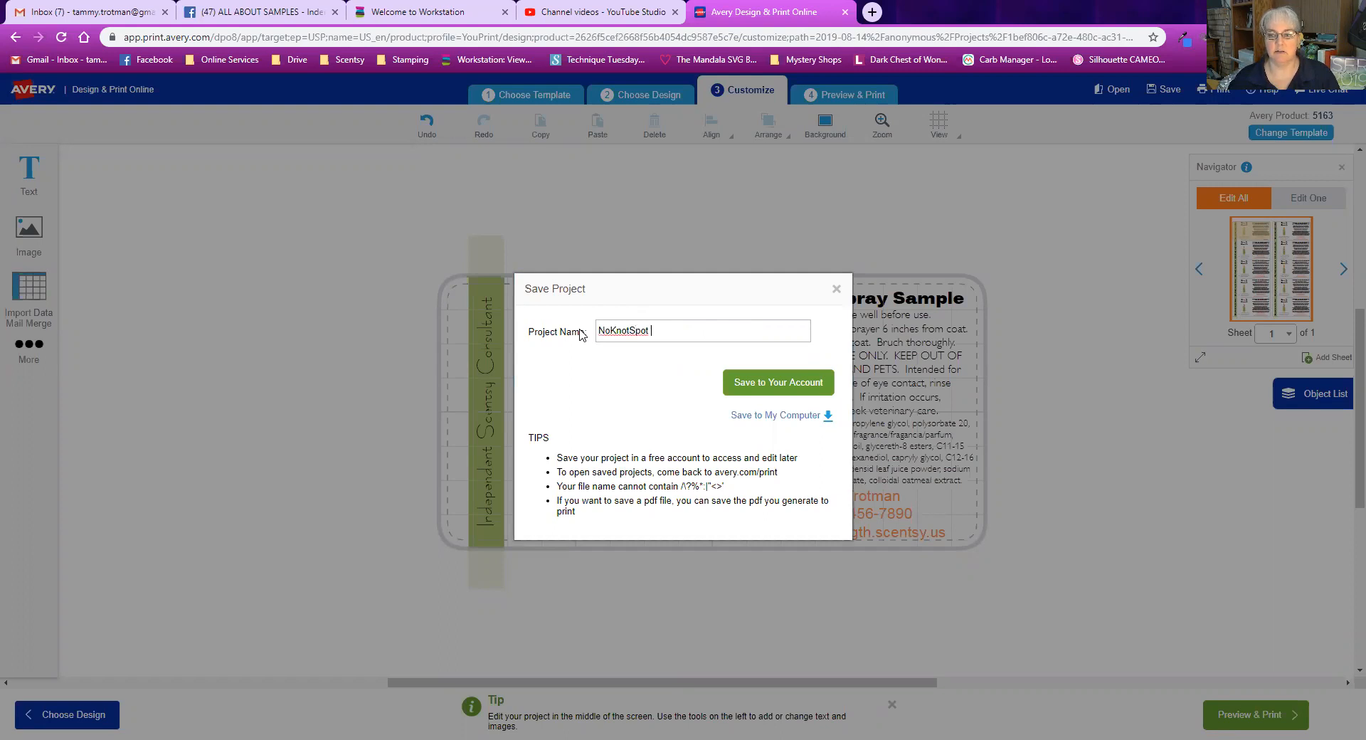
pyautogui.write('hamomile')
pyautogui.click(793, 386)
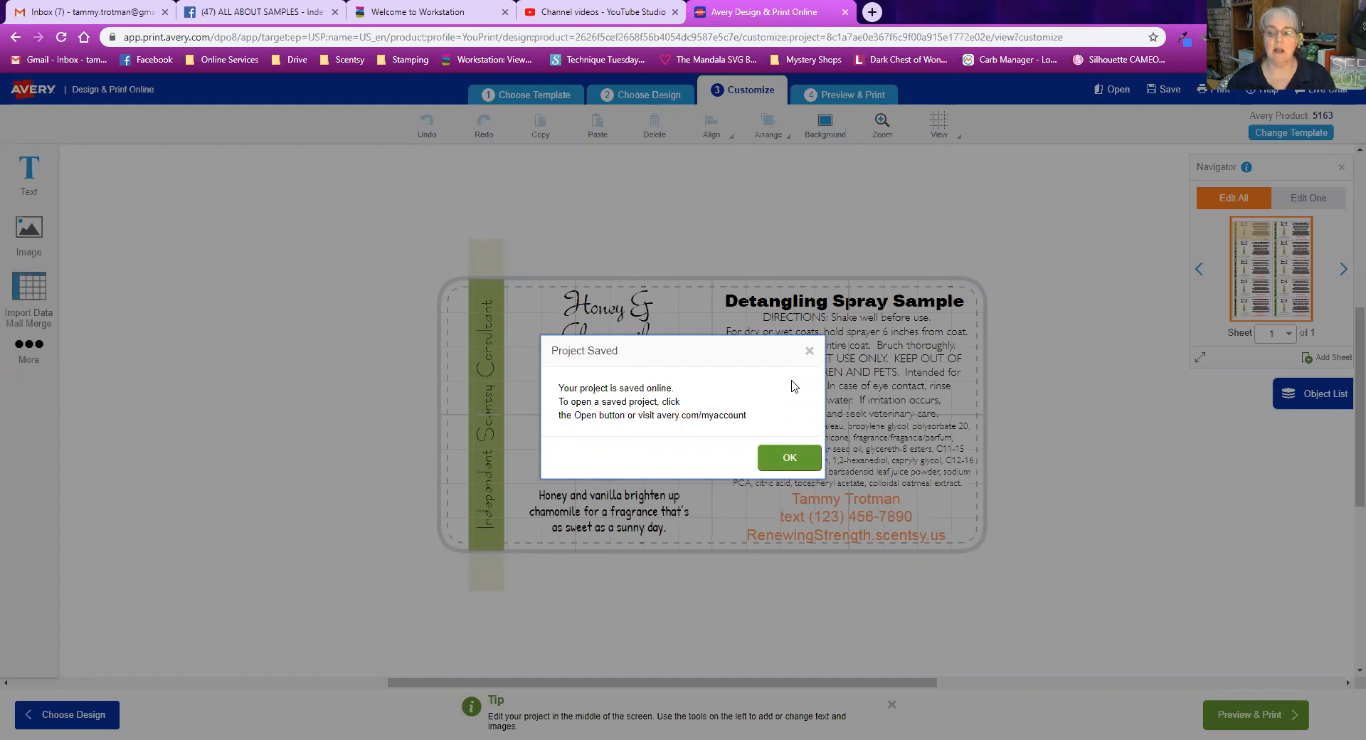
pyautogui.click(788, 461)
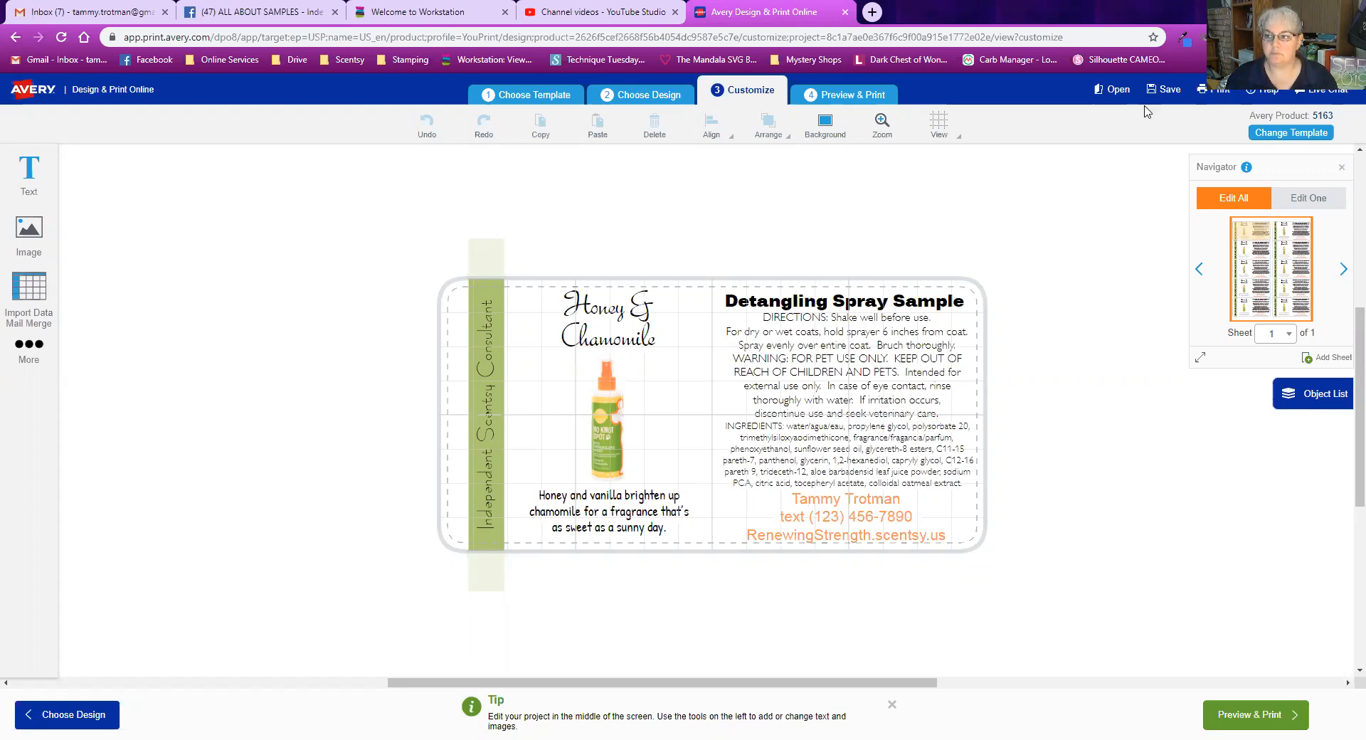
# Preview the full sheet of labels, continuing past the small-text caution, and enlarge it to proofread the label text
pyautogui.click(1164, 89)
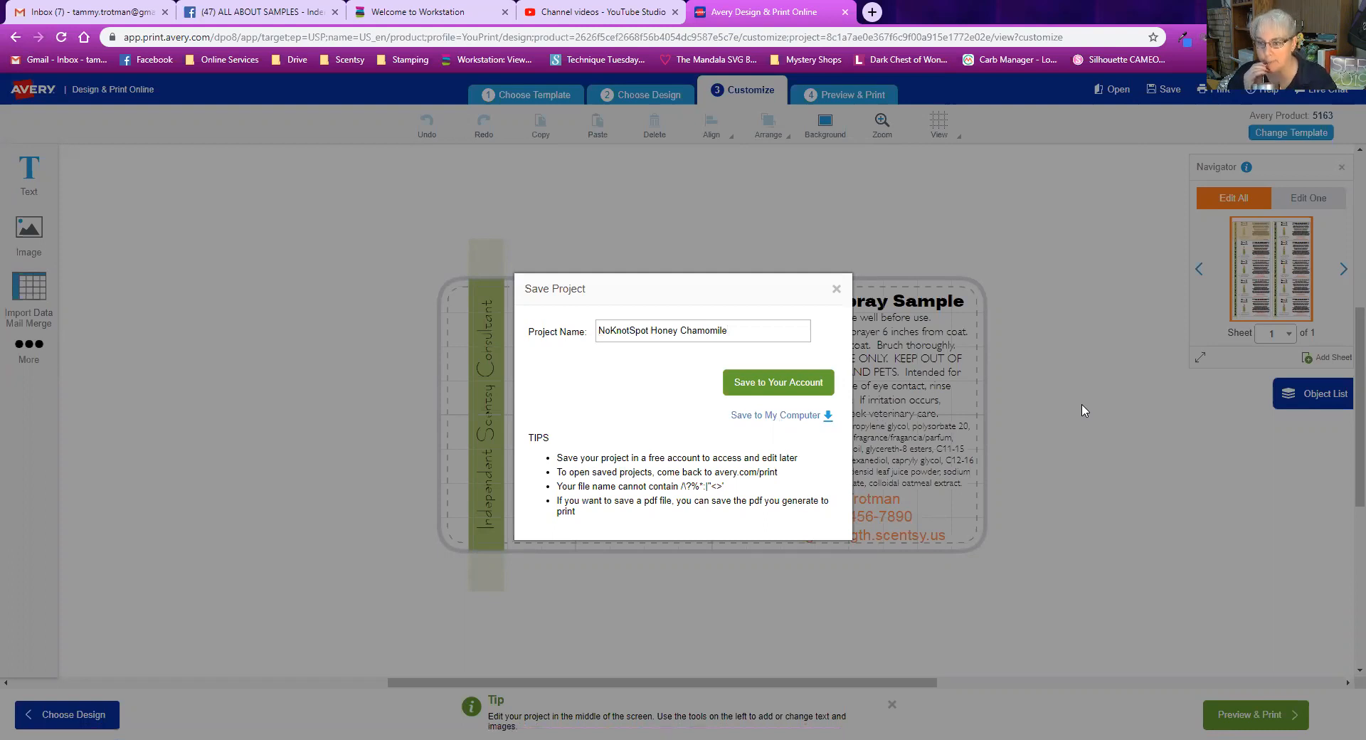
pyautogui.click(836, 289)
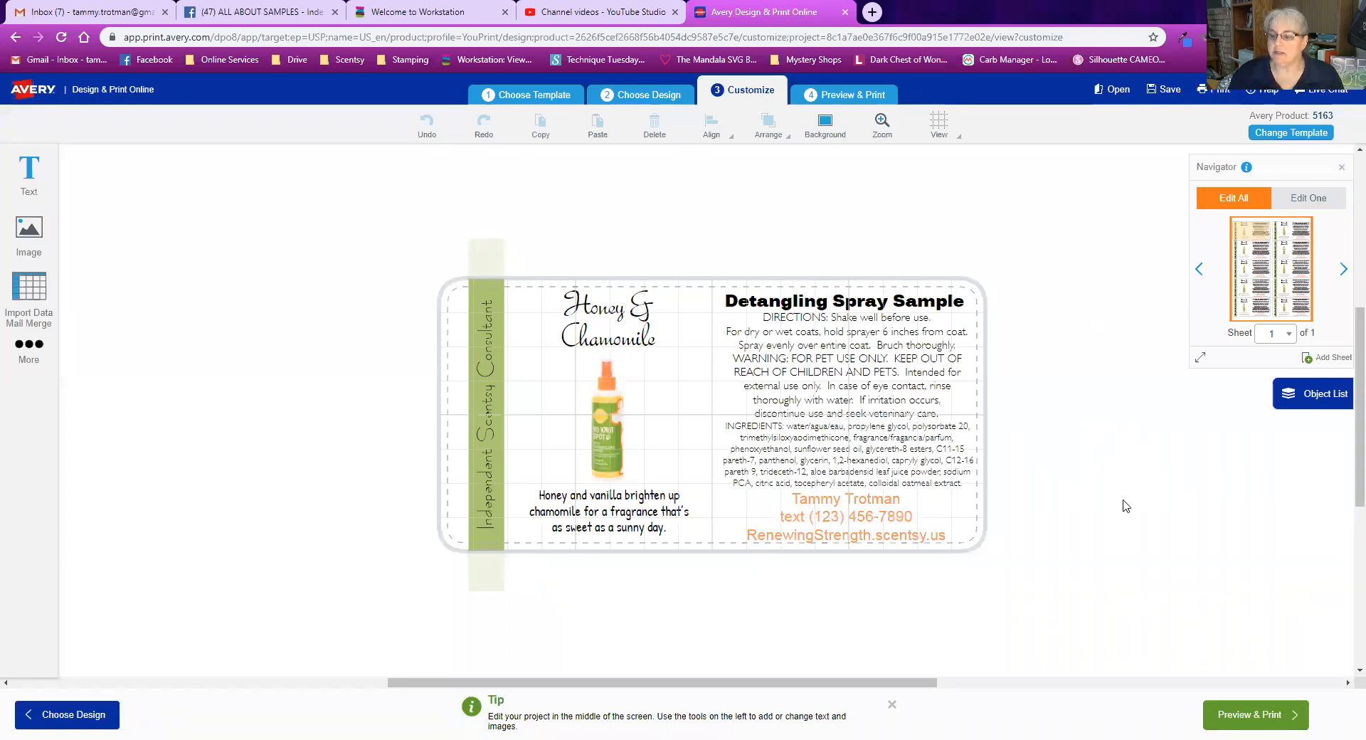
pyautogui.click(1249, 722)
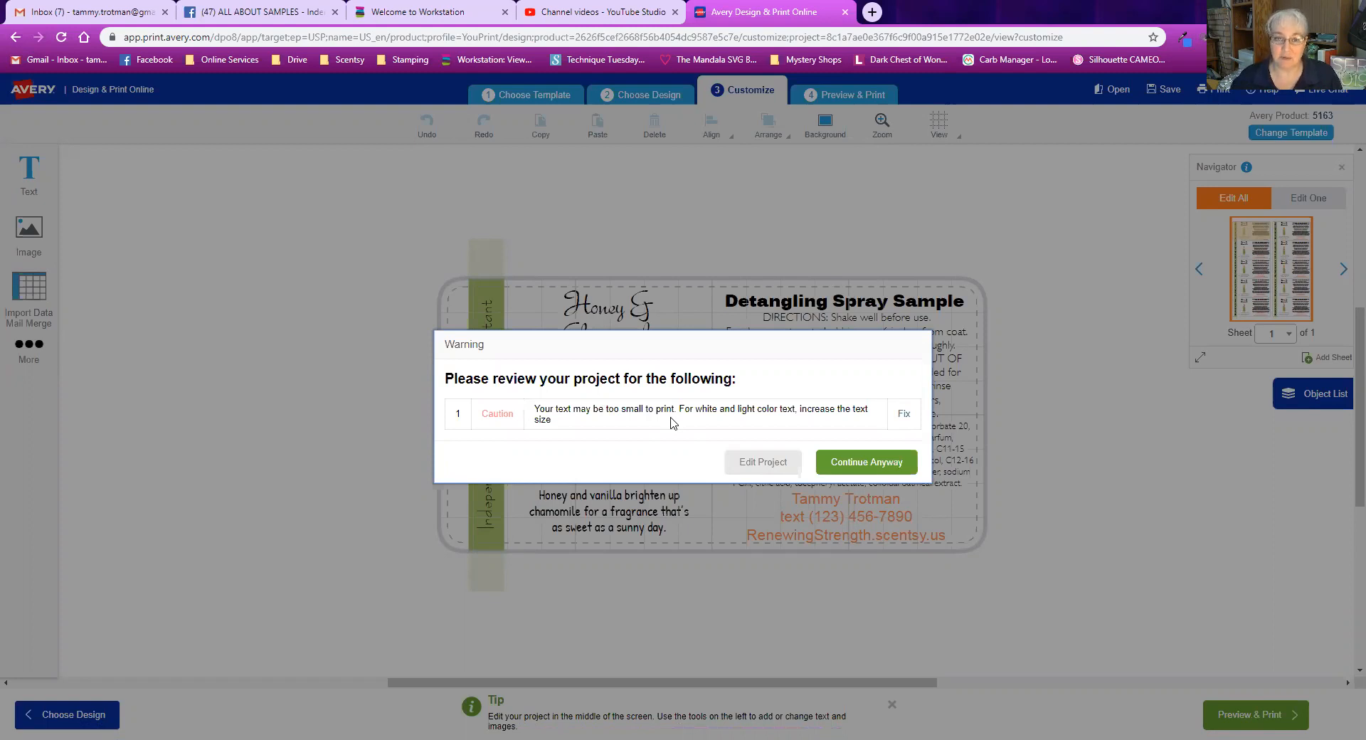
pyautogui.click(873, 470)
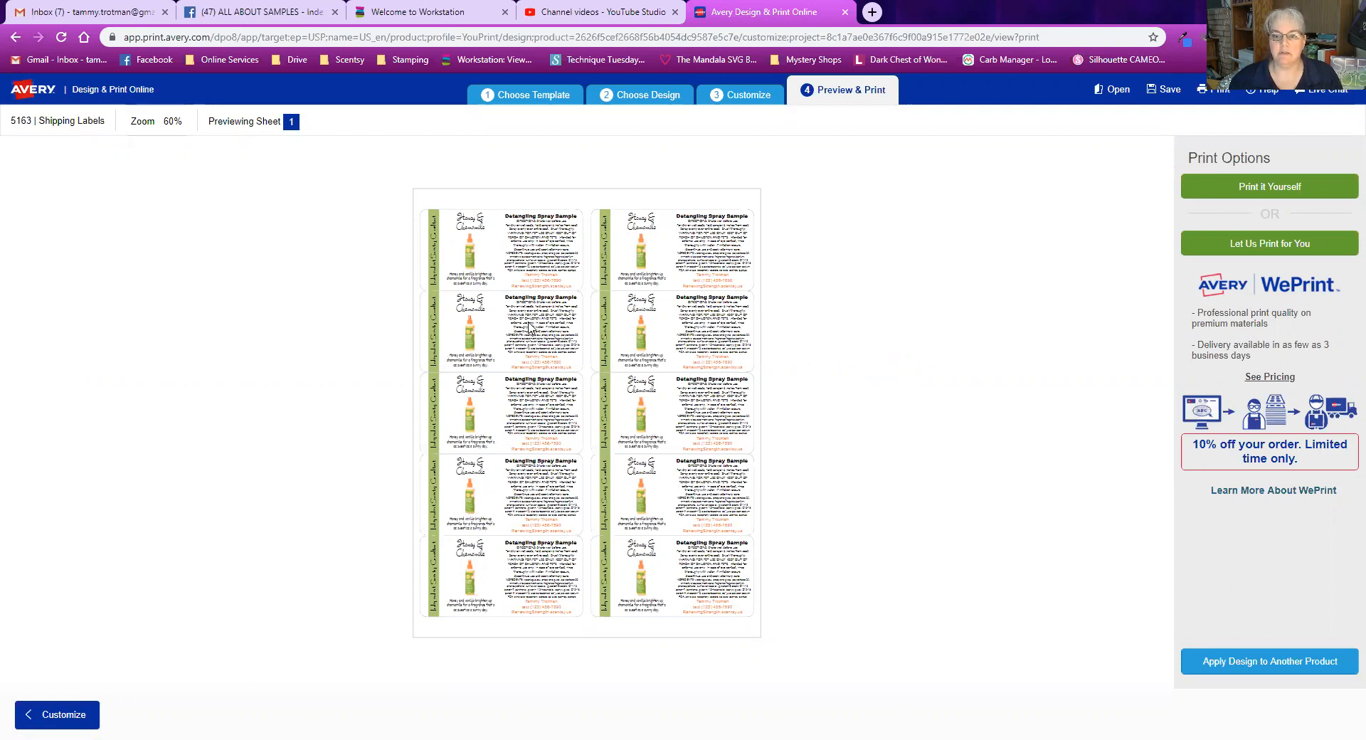
pyautogui.click(157, 122)
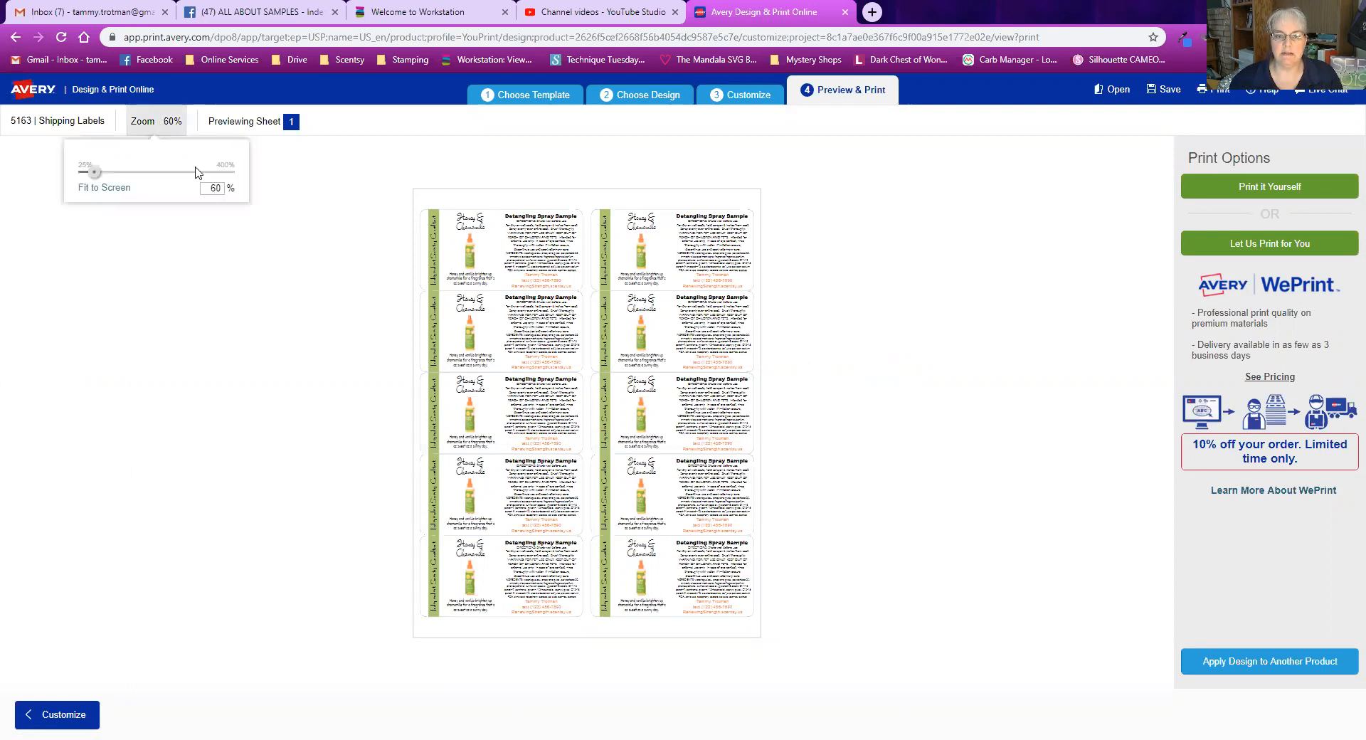
pyautogui.moveTo(96, 173); pyautogui.dragTo(100, 187)
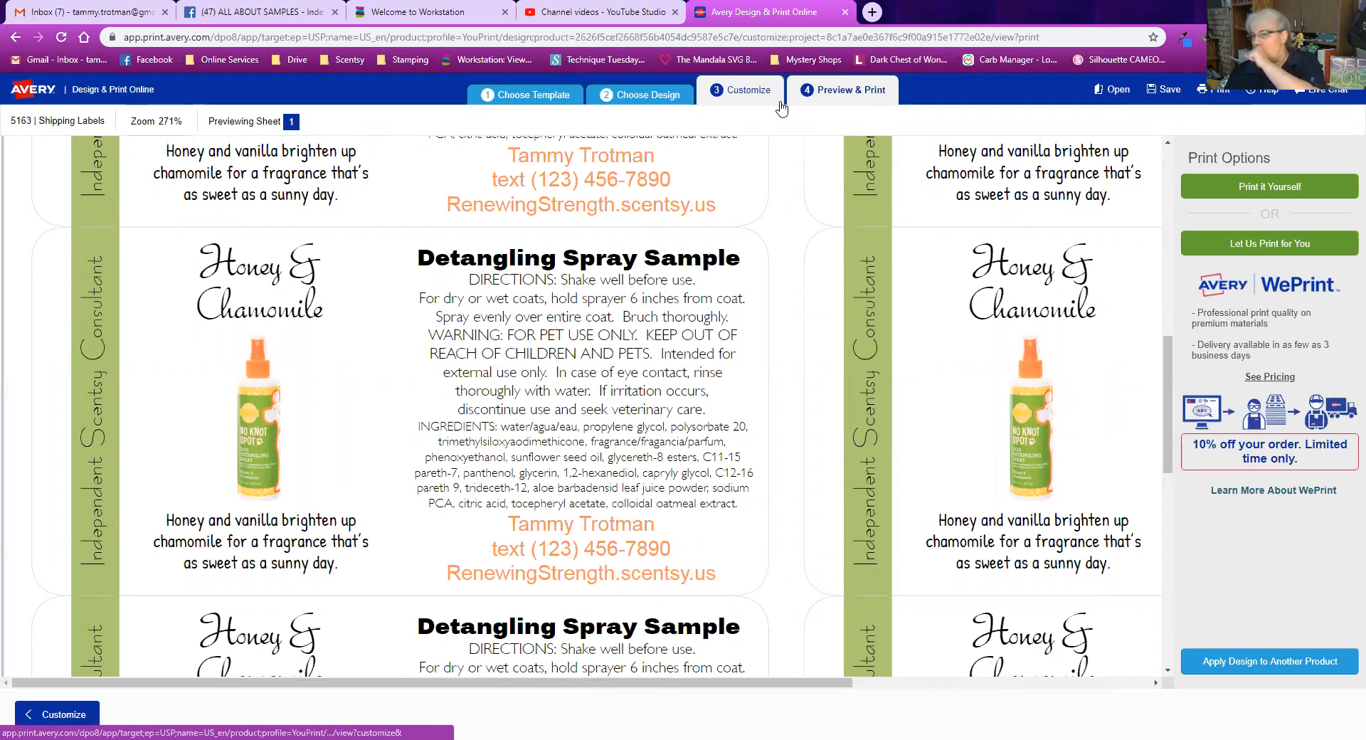
# Return to customizing the label and replace the last digit of the phone number in the contact text with 1
pyautogui.click(781, 107)
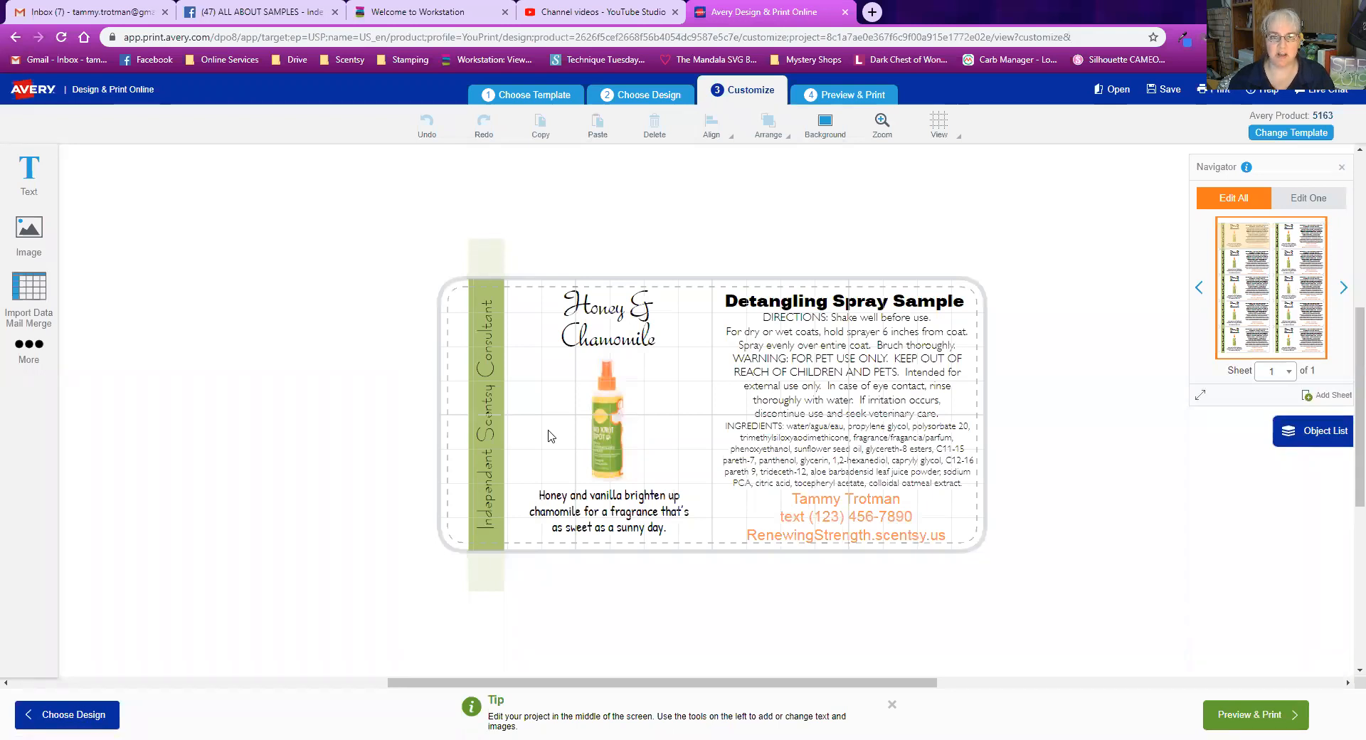
pyautogui.click(922, 525)
pyautogui.press('BackSpace')
pyautogui.write('1')
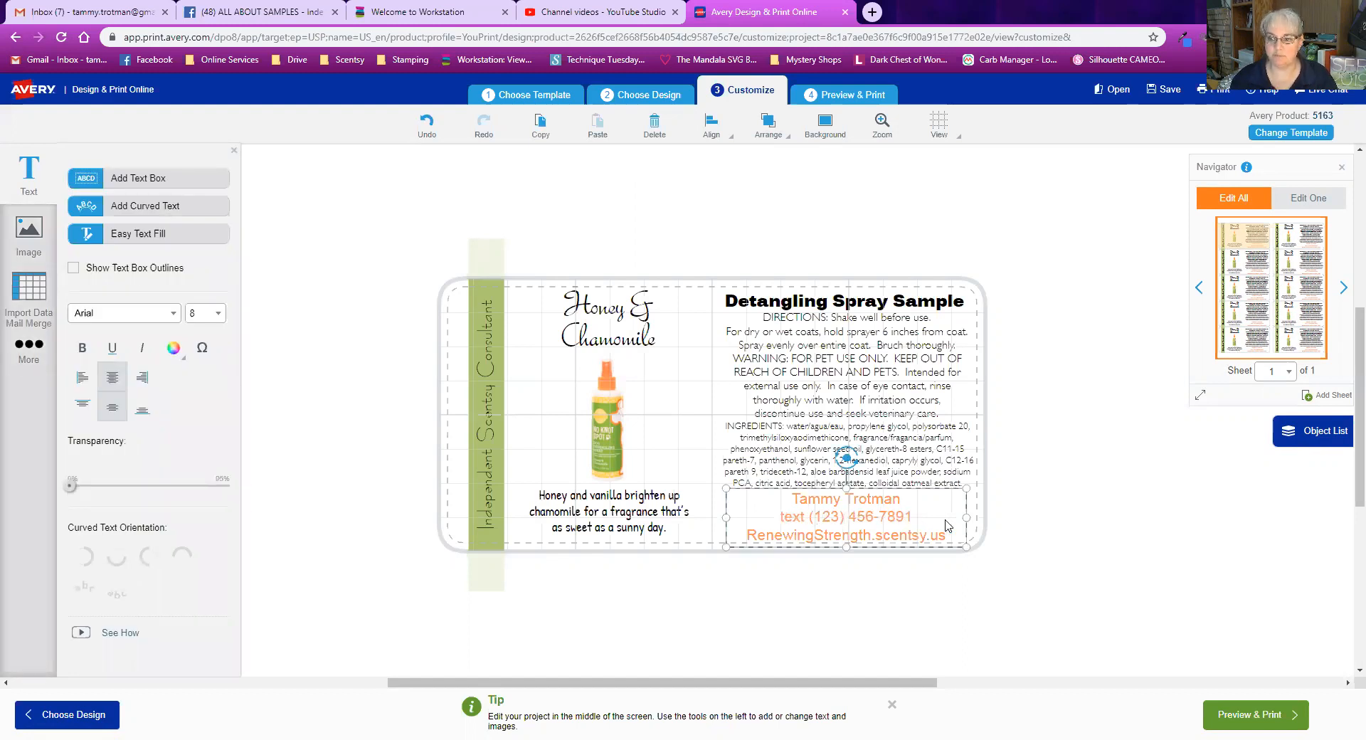
pyautogui.click(1042, 521)
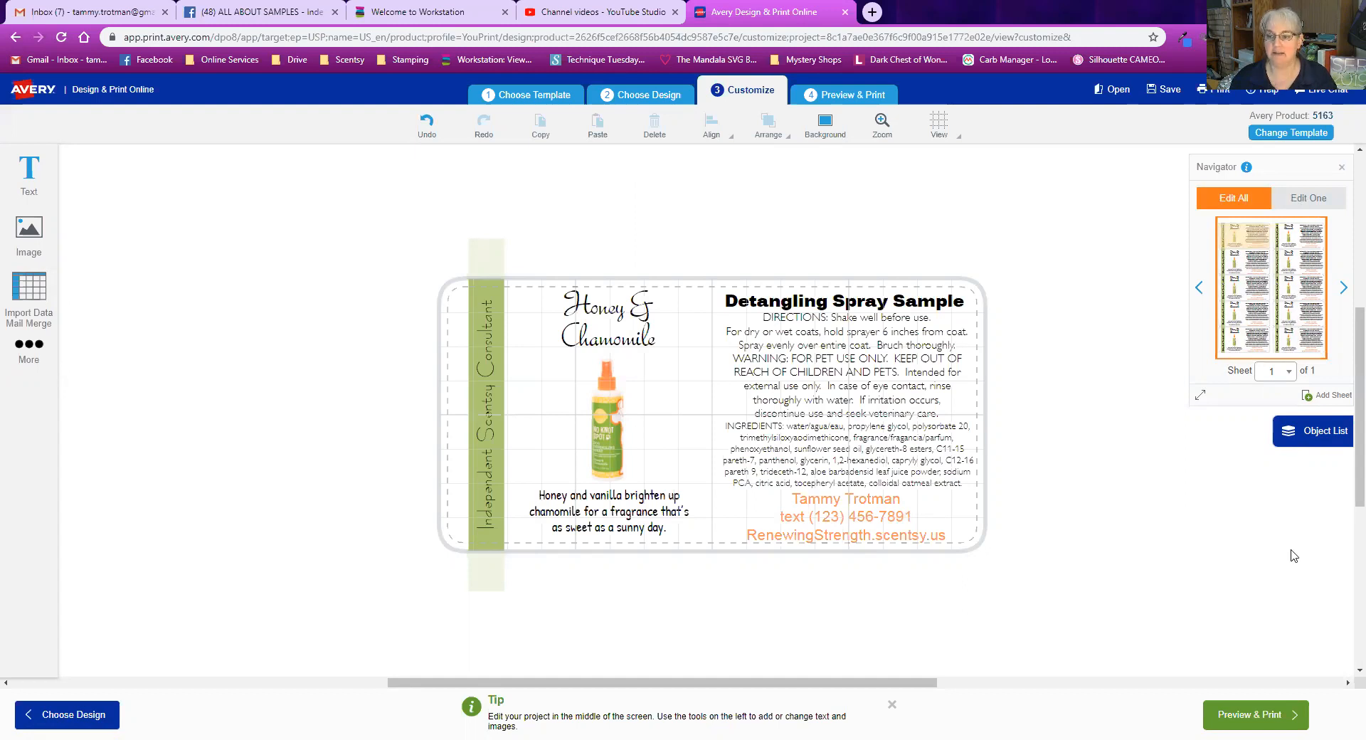
# Preview the sheet with the edited contact text, continuing past the small-text caution
pyautogui.click(1258, 714)
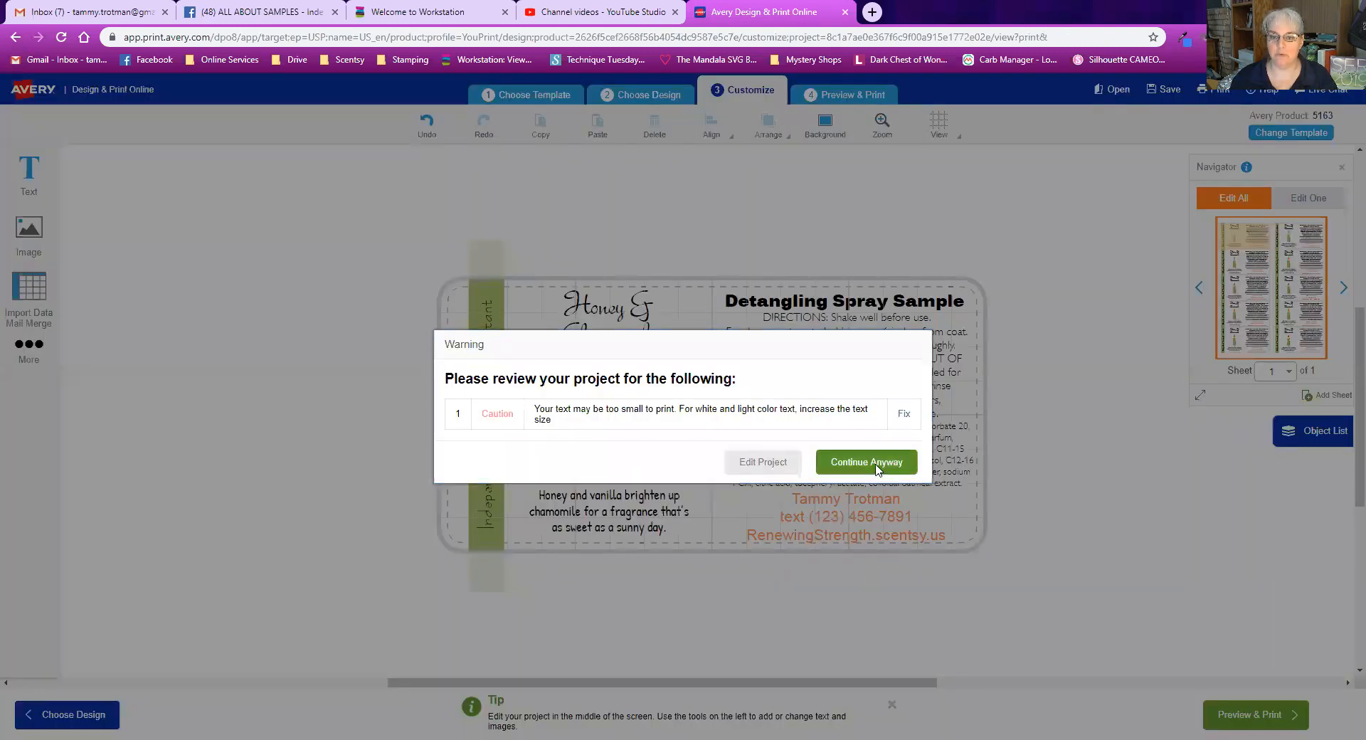
pyautogui.click(866, 461)
pyautogui.click(576, 560)
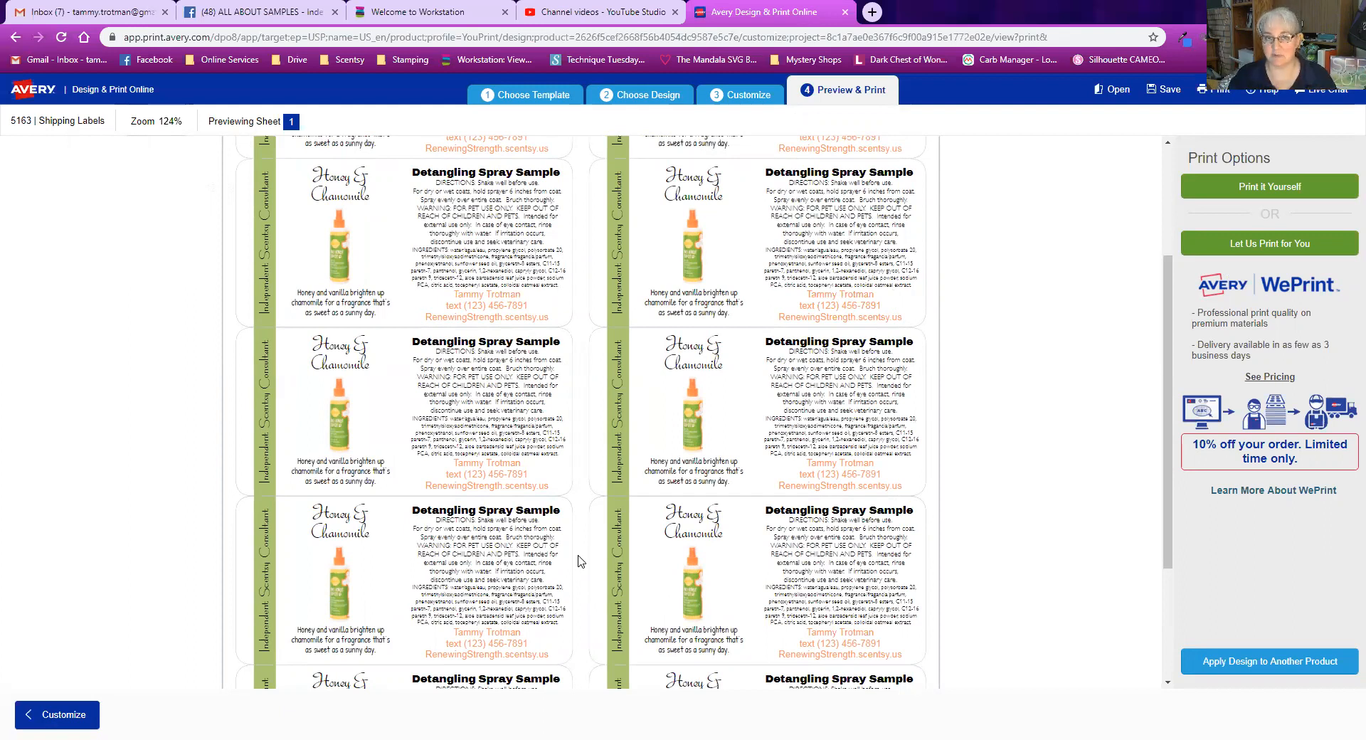
# Start printing the labels yourself and save the design to the online account as "NoKnotSpot Honey Chamomile" when prompted
pyautogui.click(1270, 186)
pyautogui.click(1288, 314)
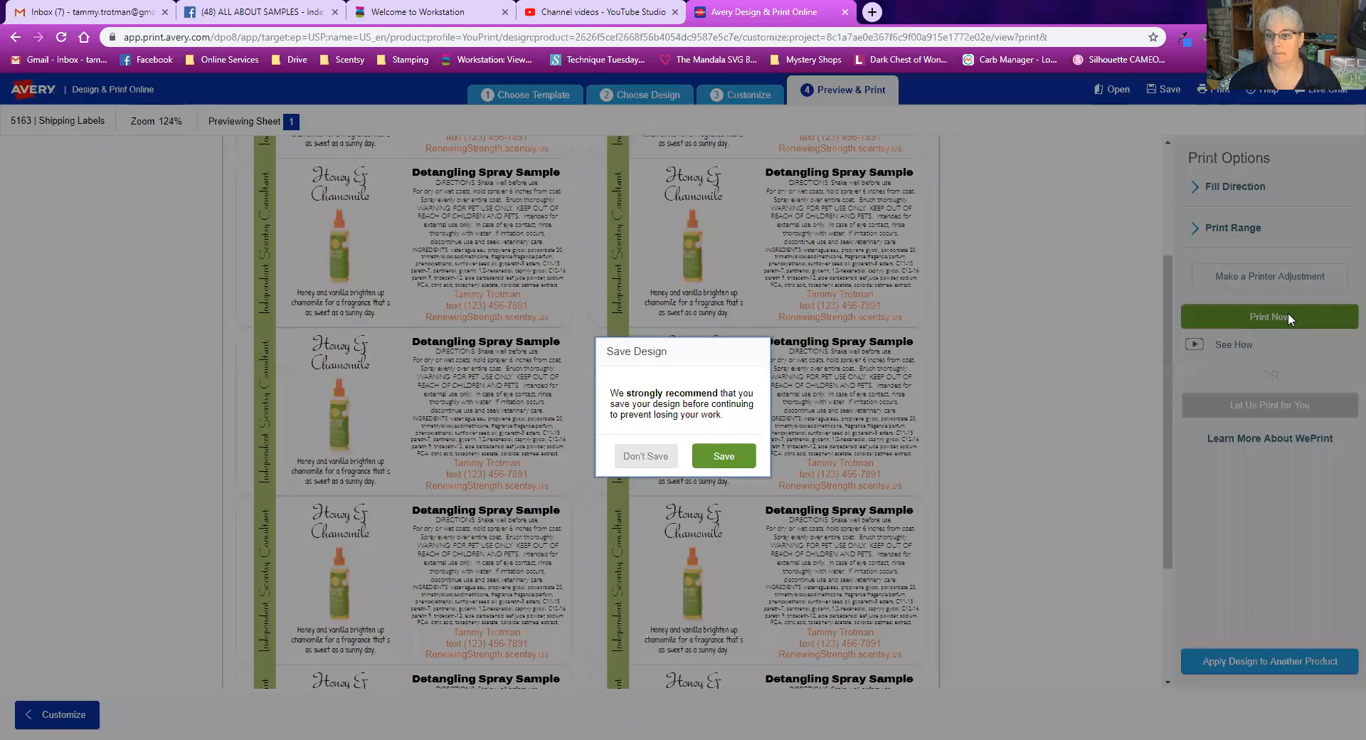
pyautogui.click(723, 458)
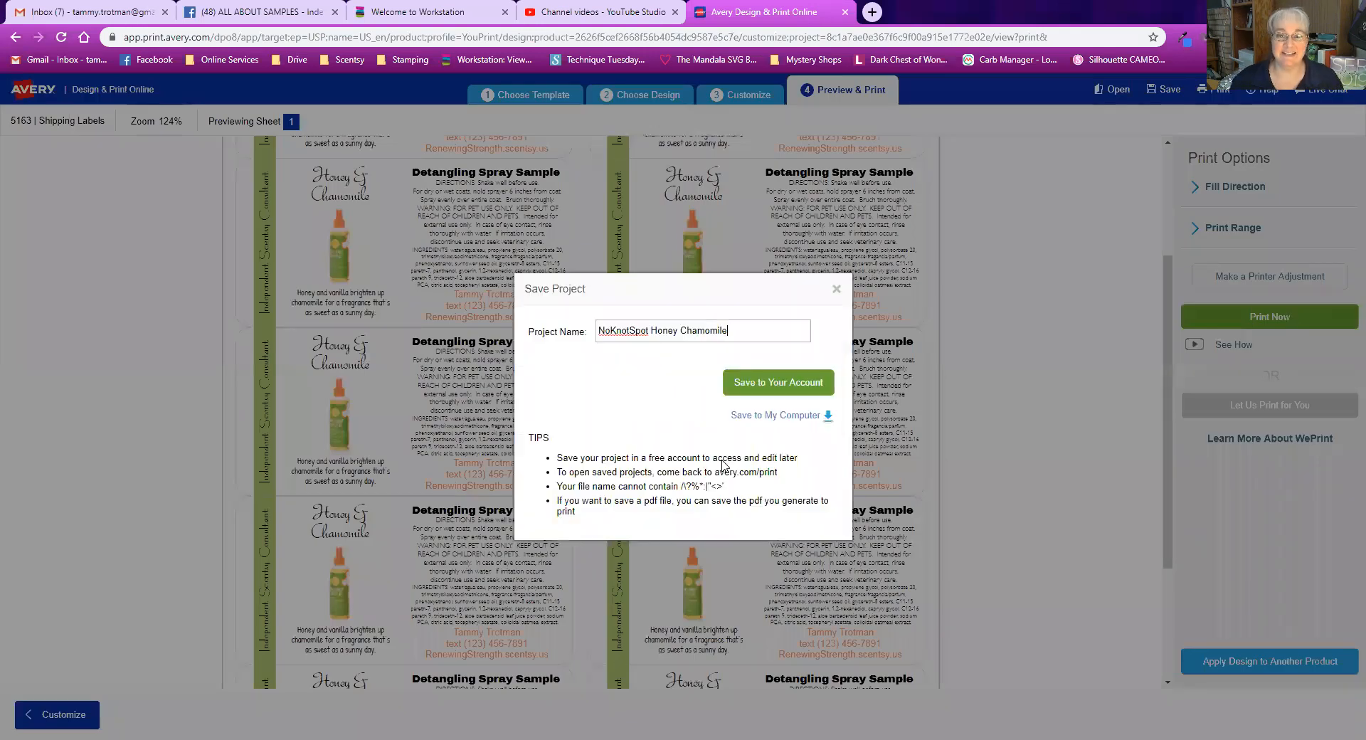
pyautogui.click(778, 384)
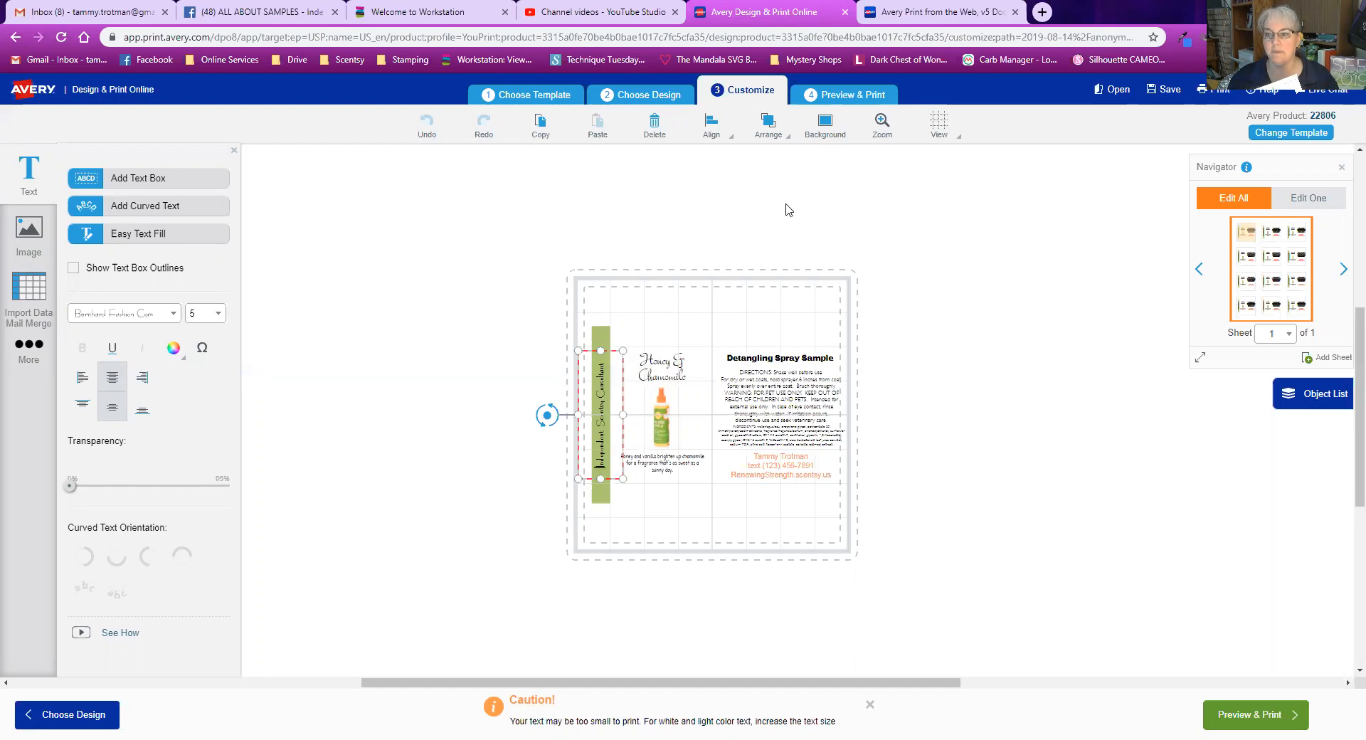
# Go back from the Avery 22806 version of the label to the previous Avery 5163 design
pyautogui.click(12, 39)
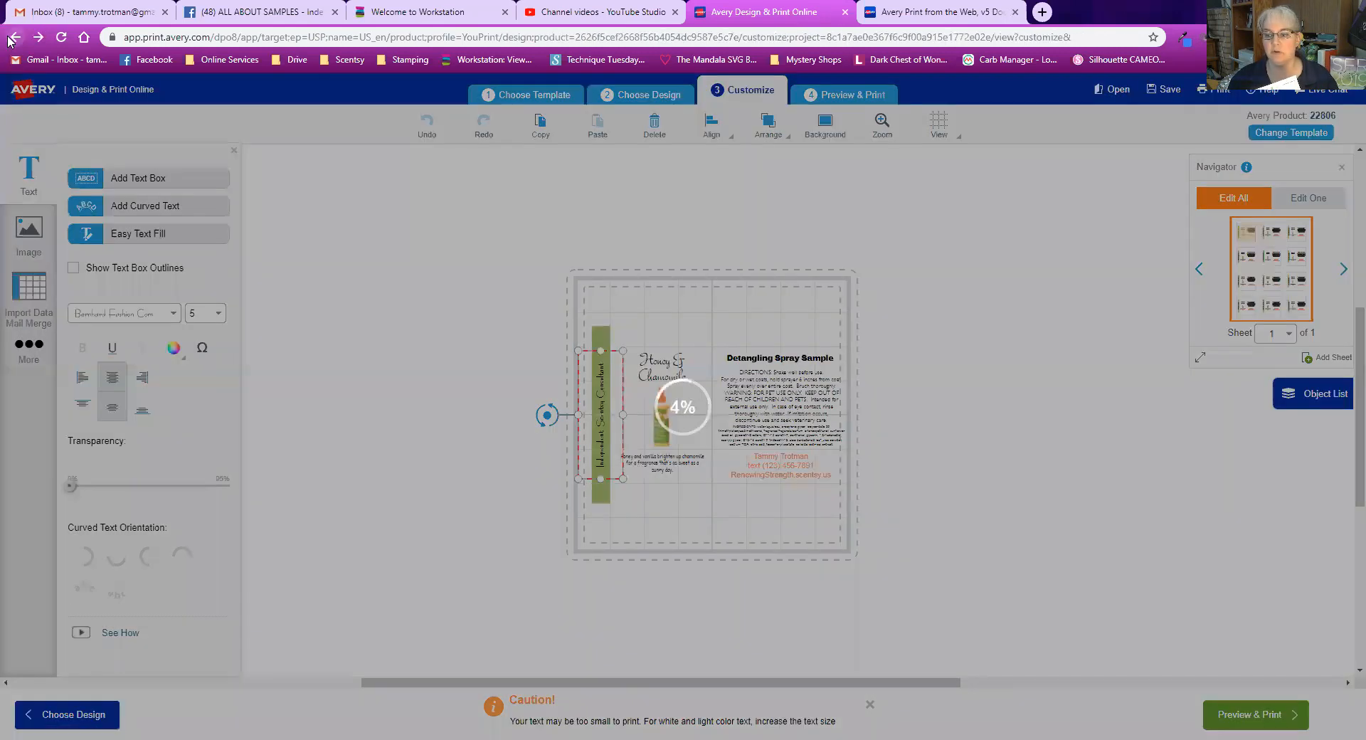